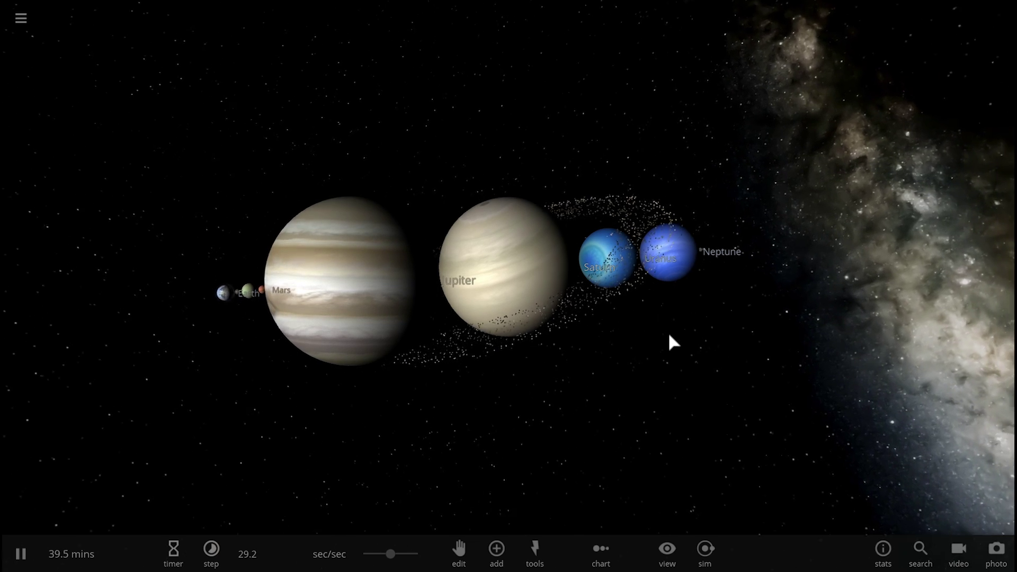
- Close the Add panel and focus on Venus to show its stats
scroll(636, 328, "up", 3)
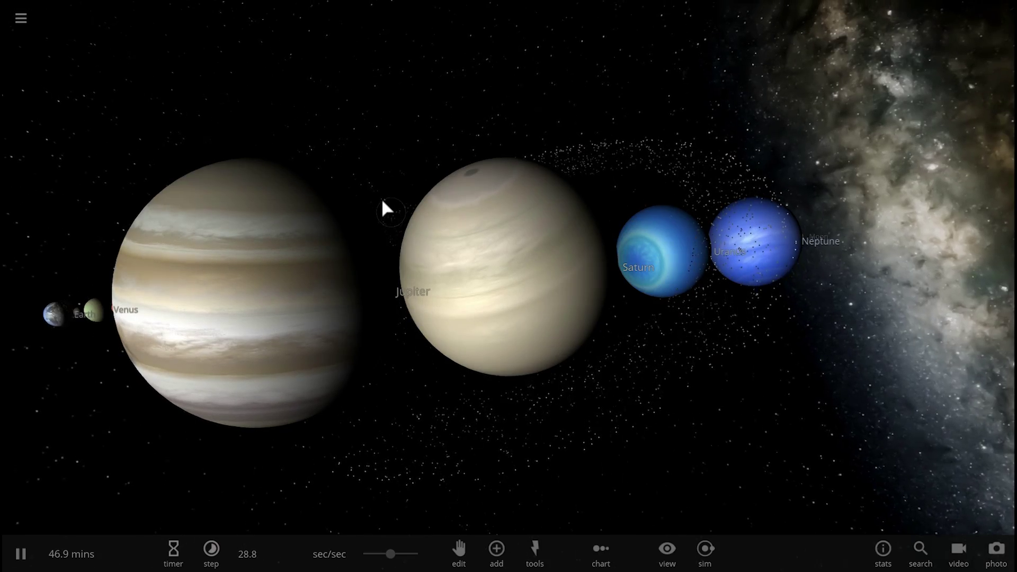
scroll(381, 198, "up", 3)
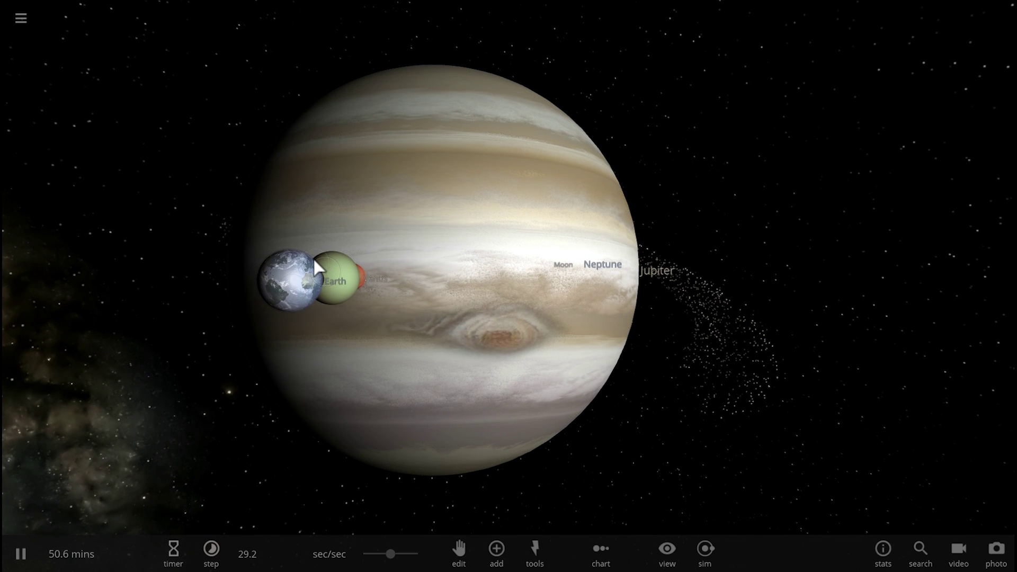
scroll(316, 267, "up", 5)
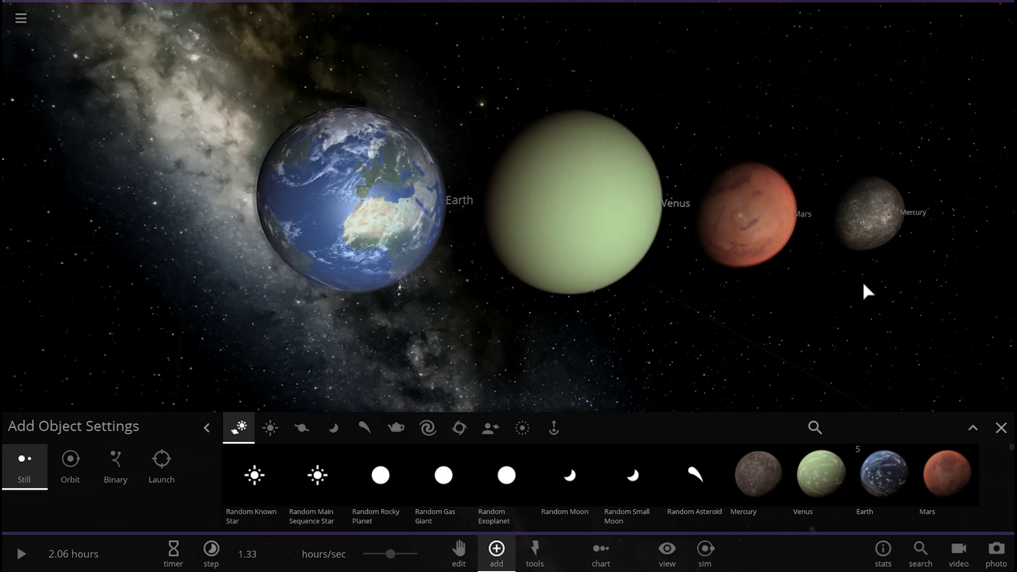
left_click(1001, 428)
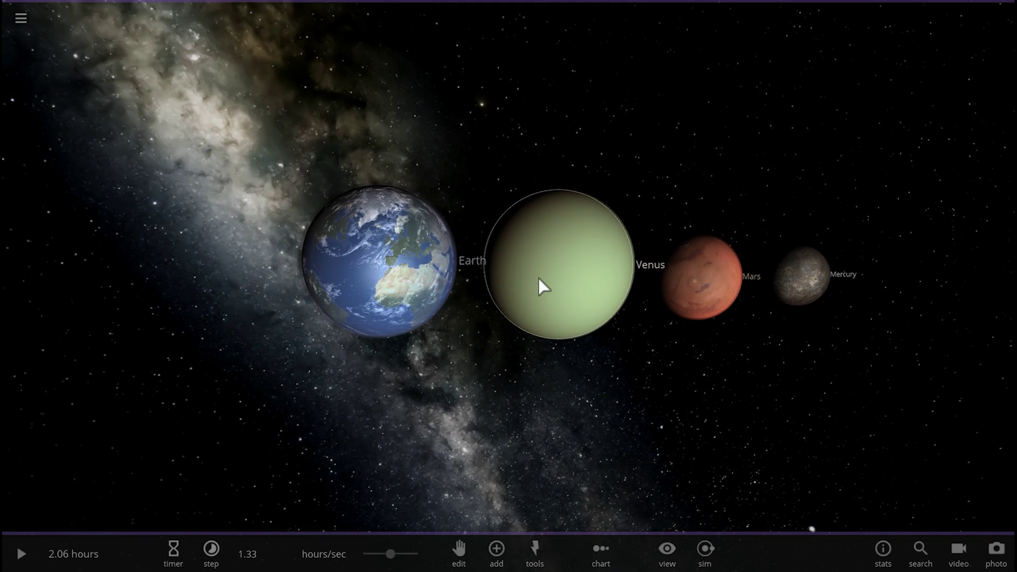
double_click(539, 279)
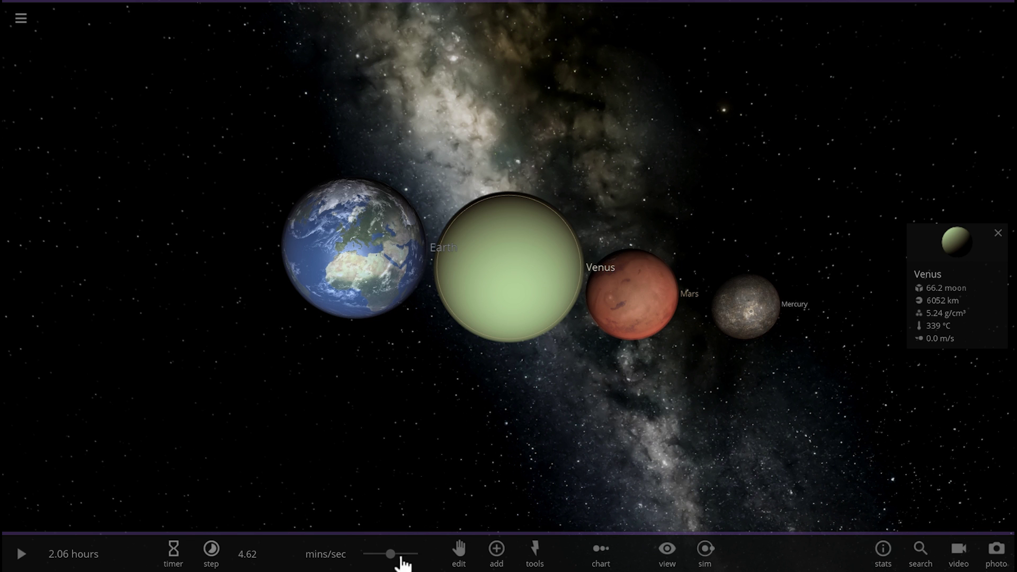
- Change the speed and unpause so the planets merge into a 1.27-earth-mass Earth
left_click_drag(384, 564, 363, 555)
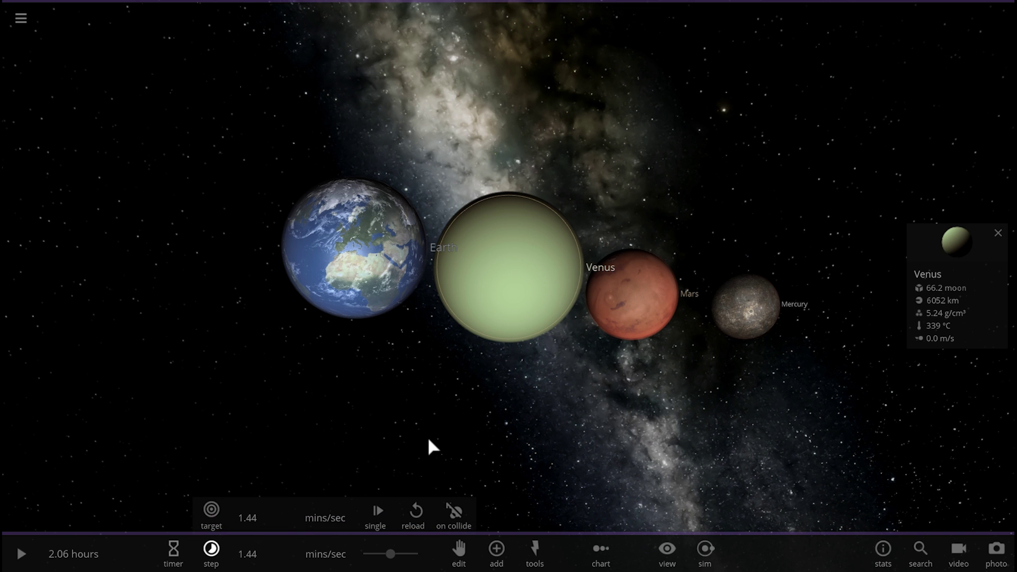
key("space")
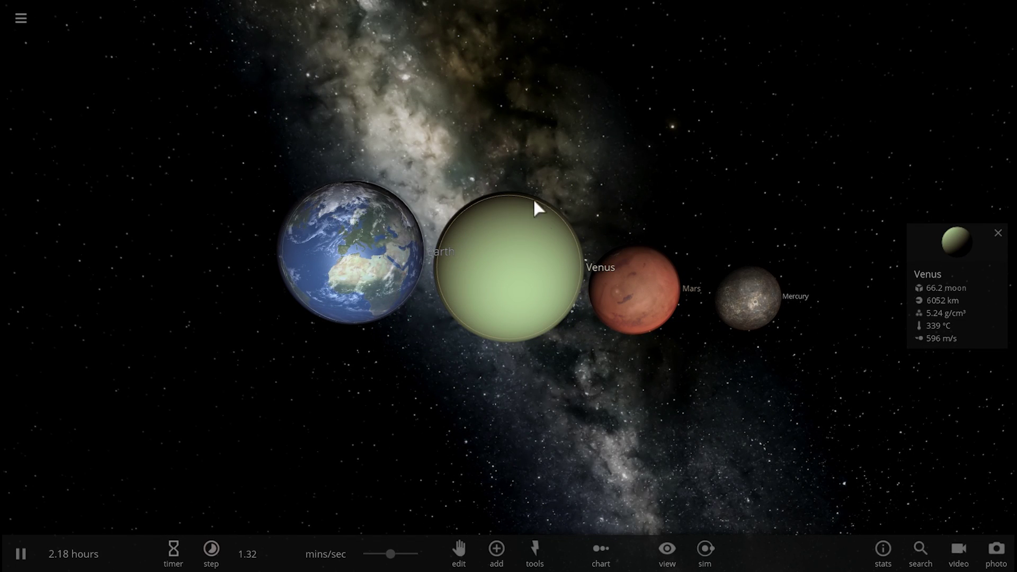
left_click_drag(526, 397, 546, 388)
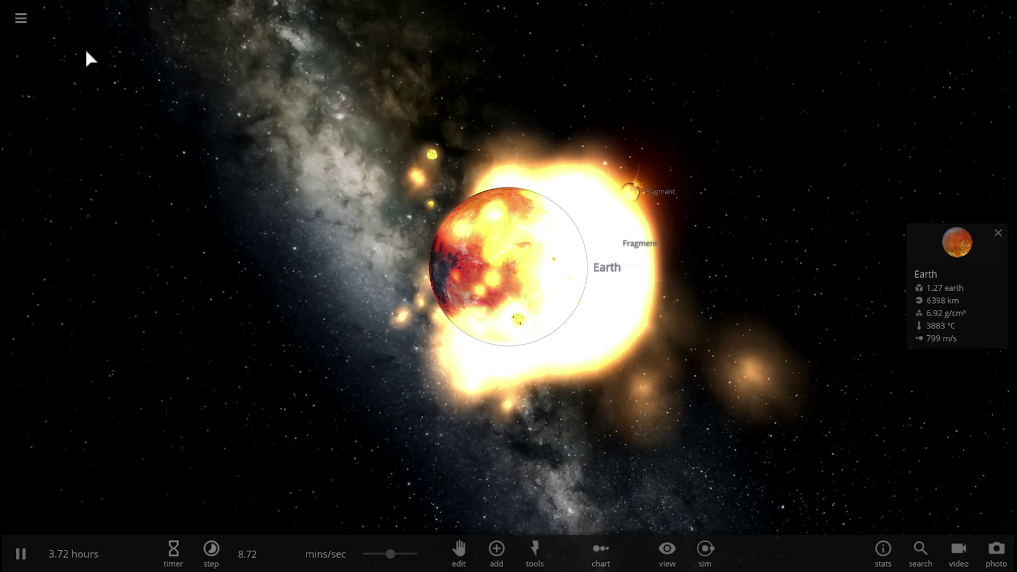
- Start a new empty simulation and place Mercury in space
left_click(21, 21)
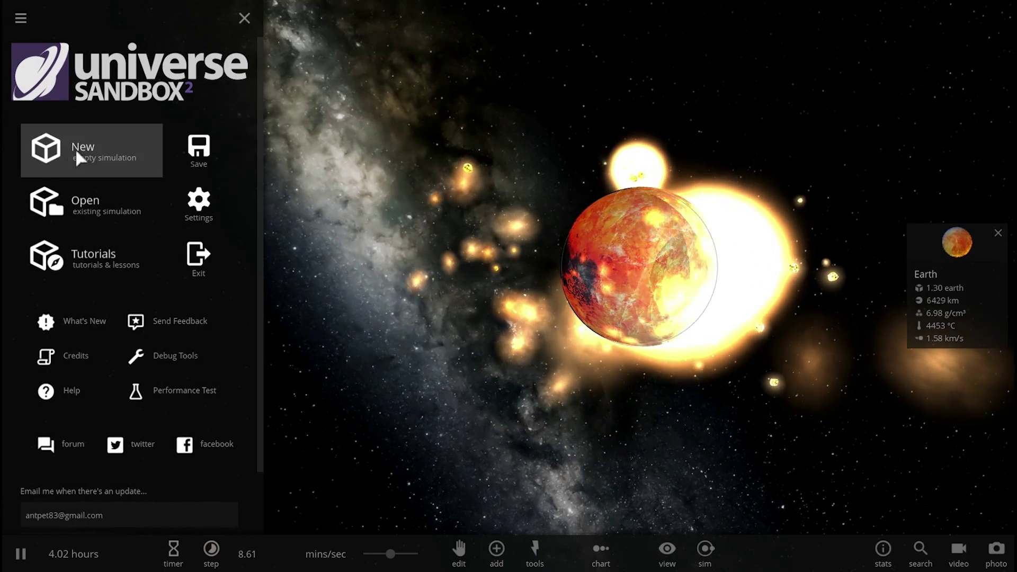
left_click(78, 149)
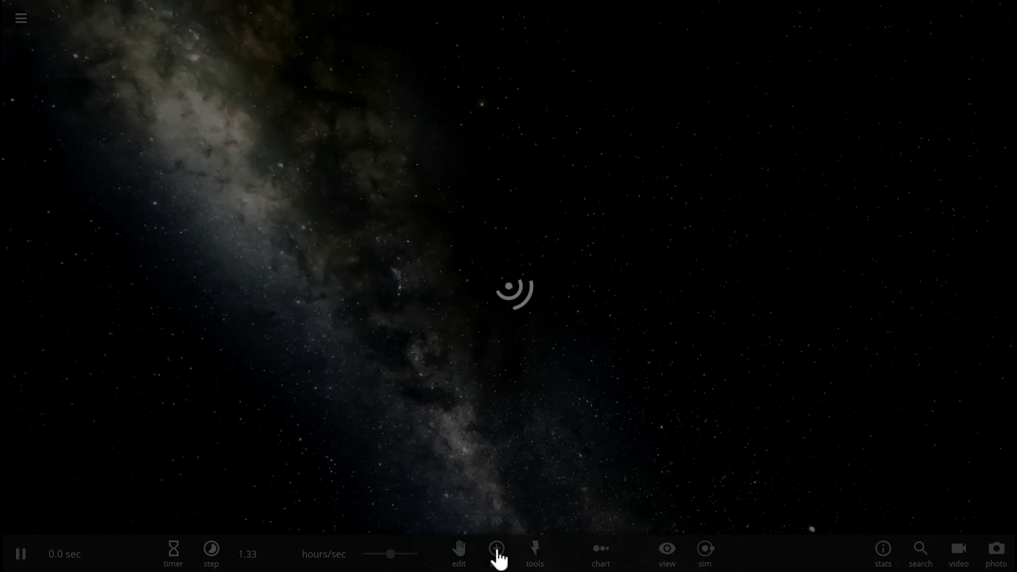
left_click(496, 551)
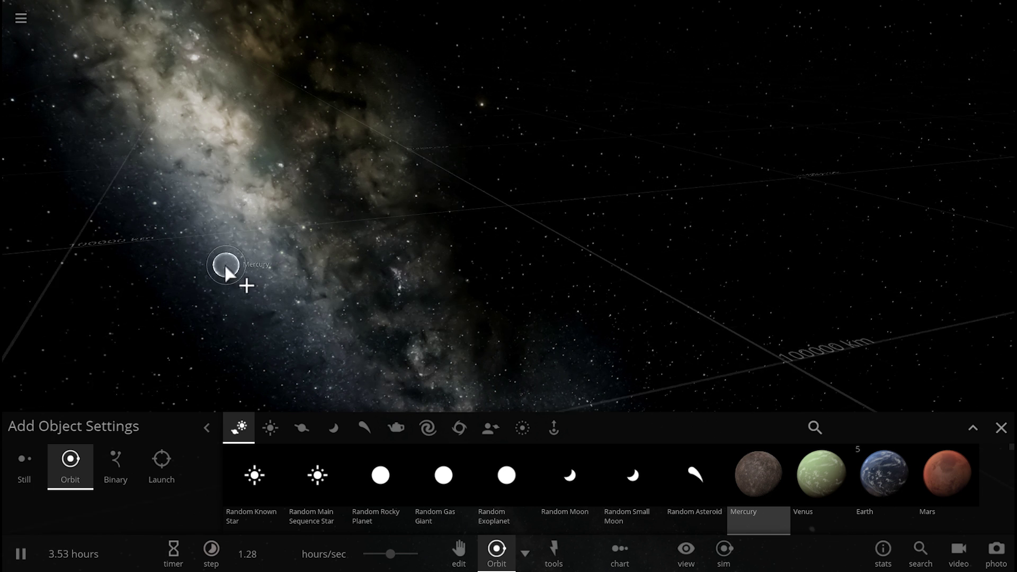
left_click(215, 279)
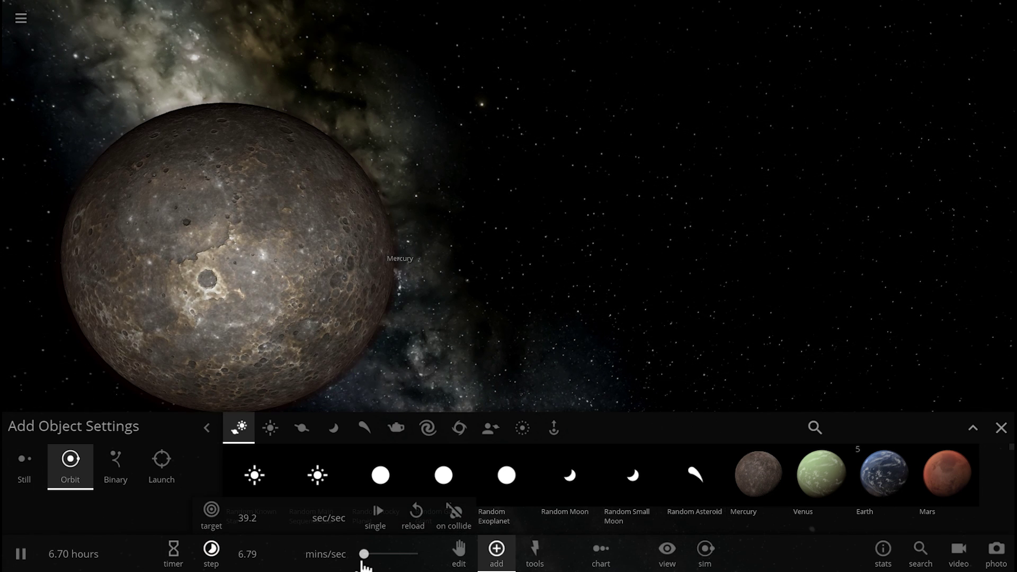
- Place Venus beside Mercury and Mars to its left, paused, without adding Earth
left_click(813, 478)
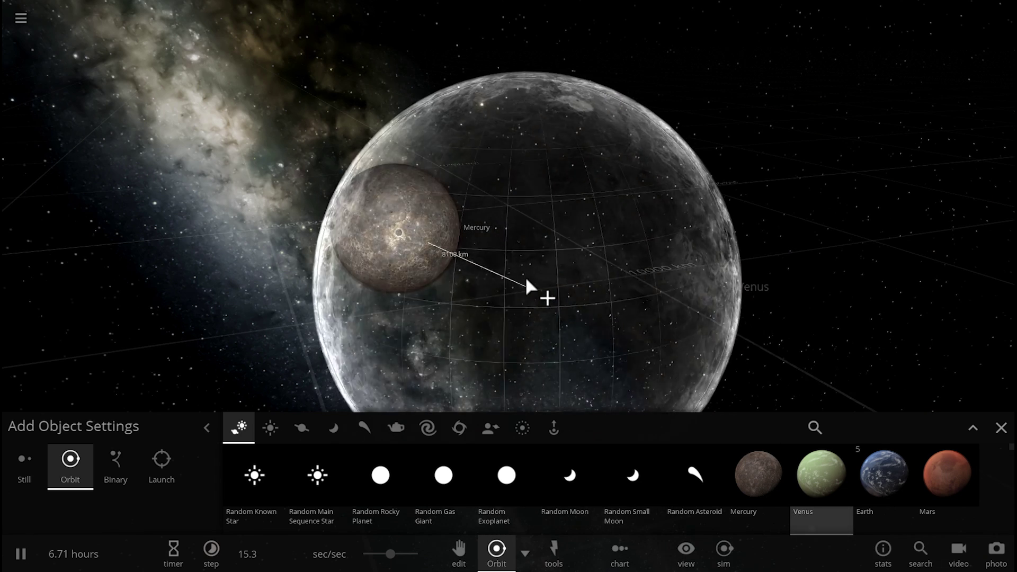
left_click(626, 212)
key("space")
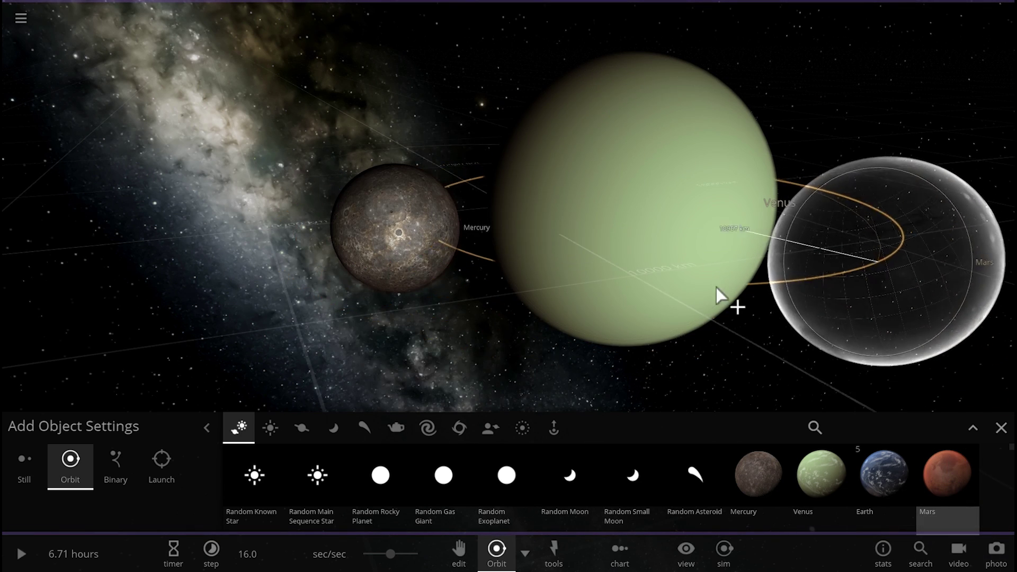
left_click(202, 220)
left_click(884, 474)
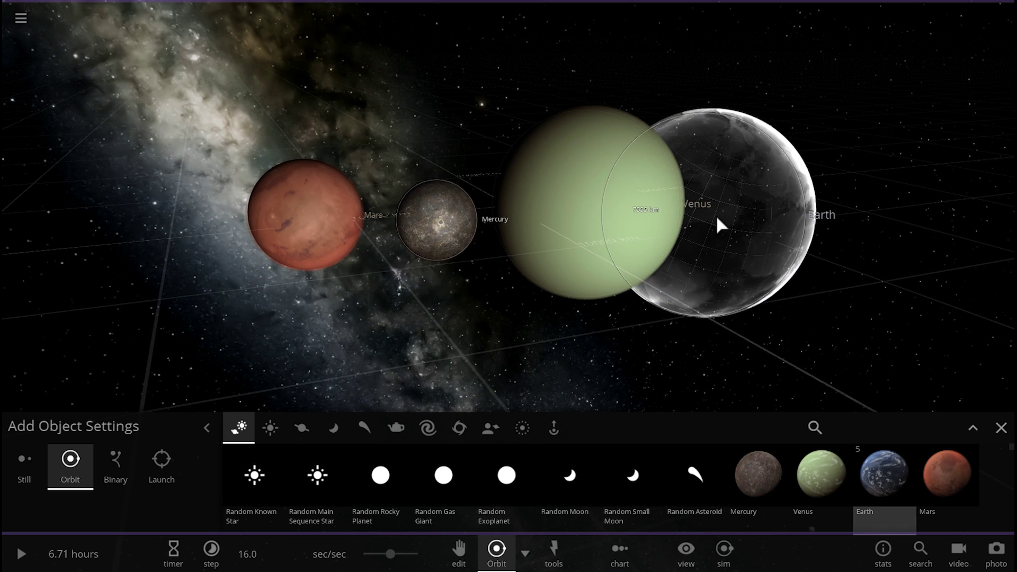
left_click(1001, 429)
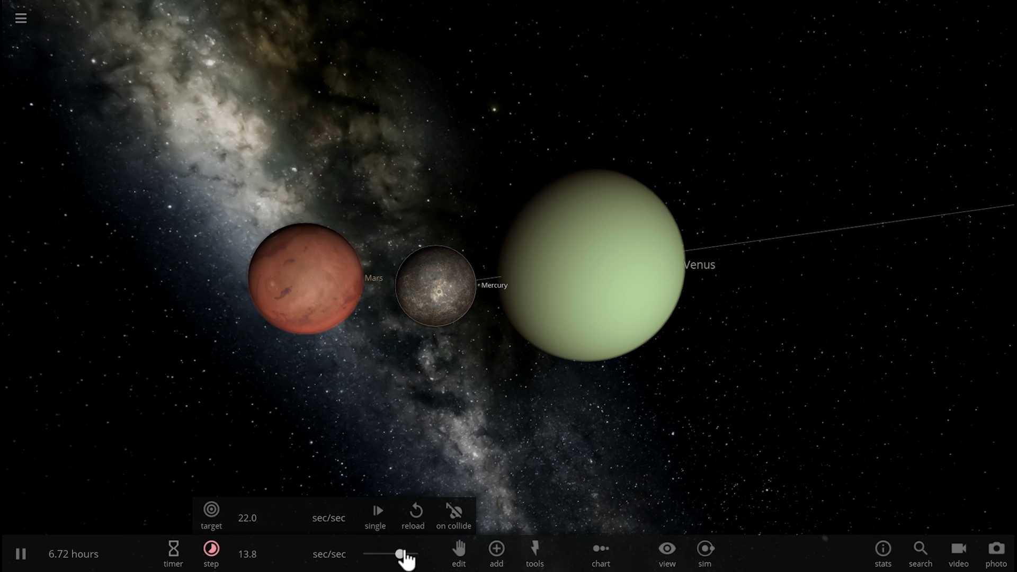
- Watch Mercury and Mars merge into a molten 8.01-moon-mass Venus, then open the main menu
scroll(484, 402, "up", 3)
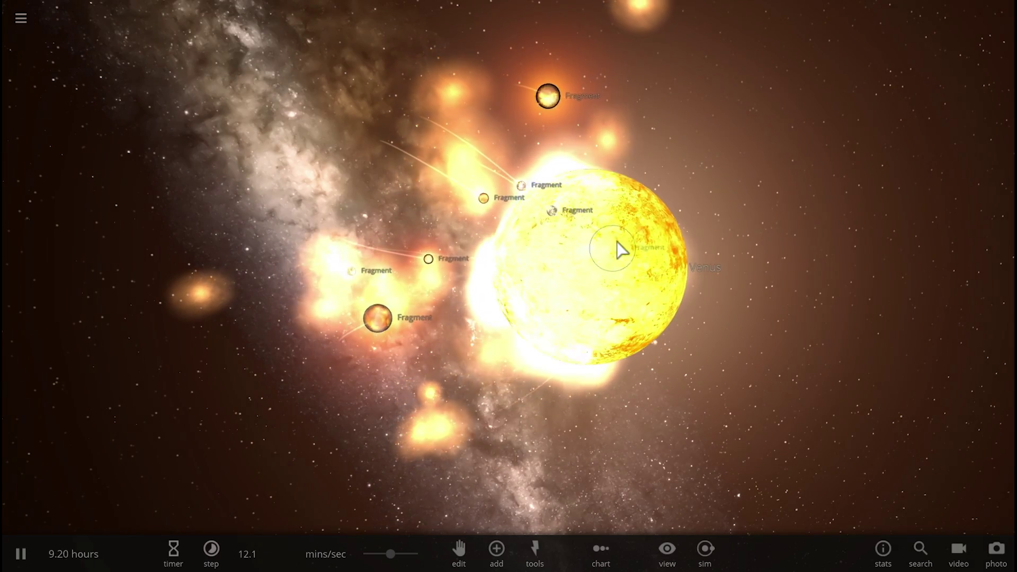
scroll(716, 291, "down", 3)
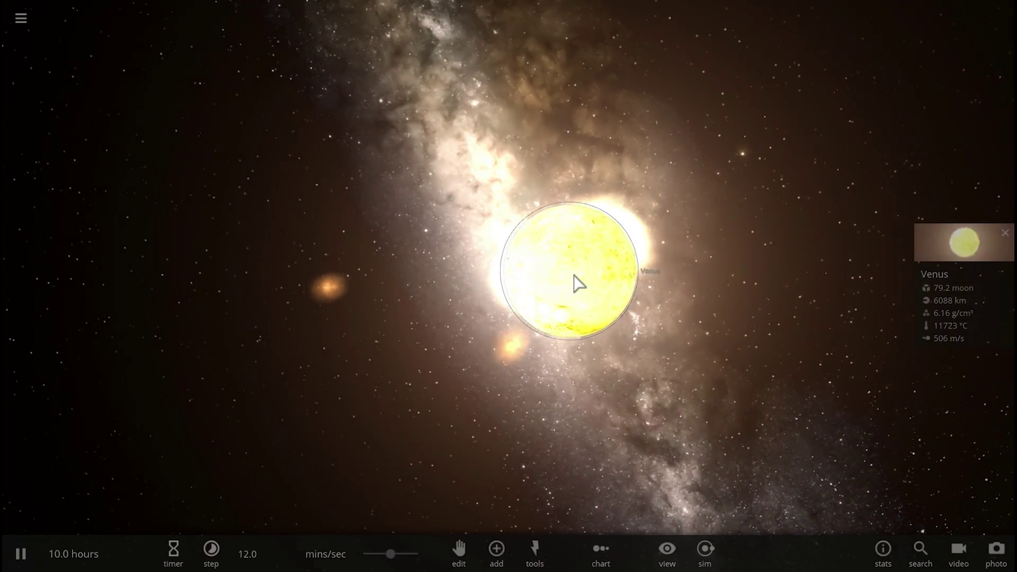
scroll(633, 300, "up", 3)
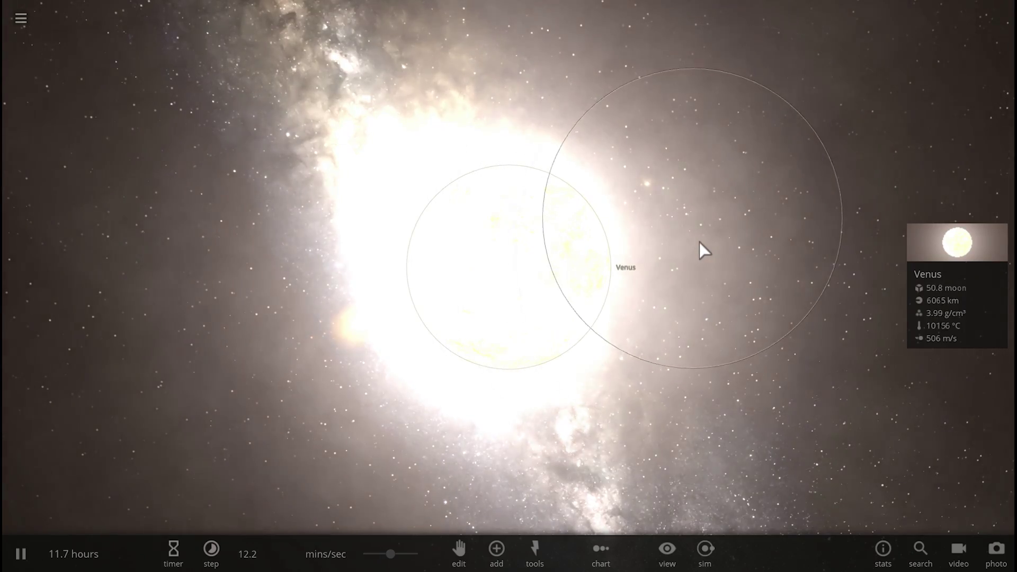
left_click_drag(702, 242, 822, 248)
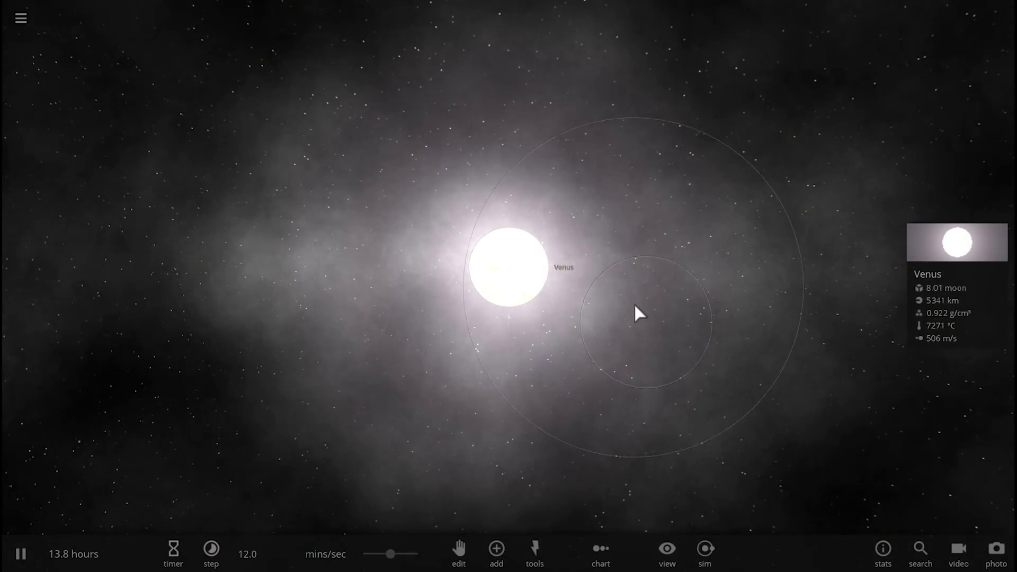
left_click(19, 23)
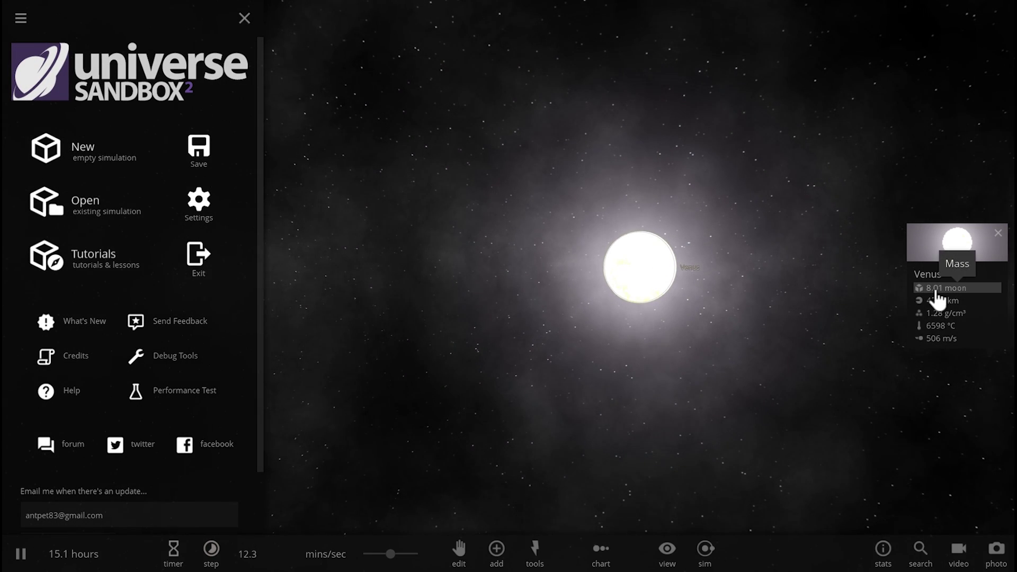
- Start a new simulation with stationary Mercury, Venus to its right and Mars to its left
left_click(105, 157)
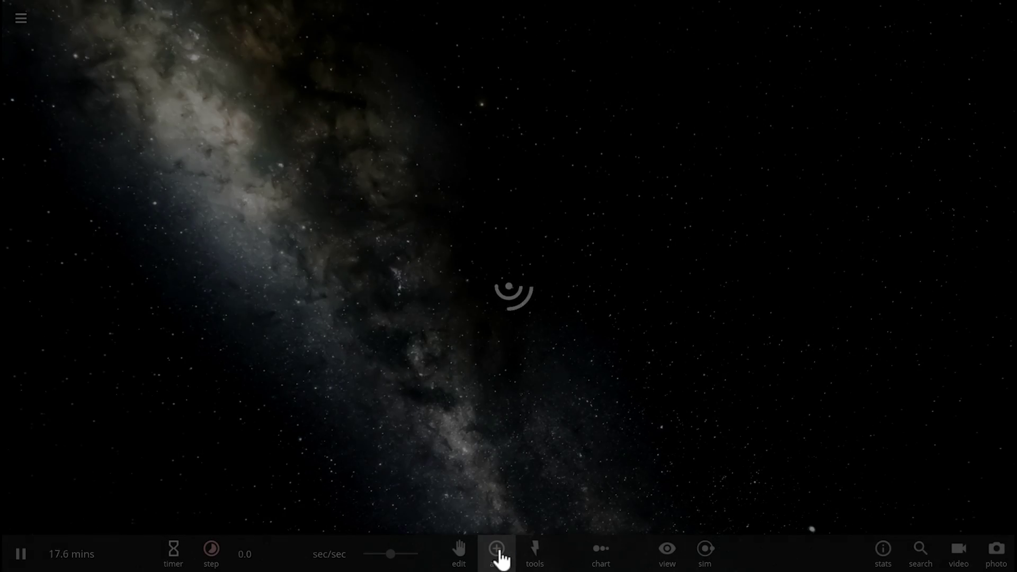
left_click(500, 557)
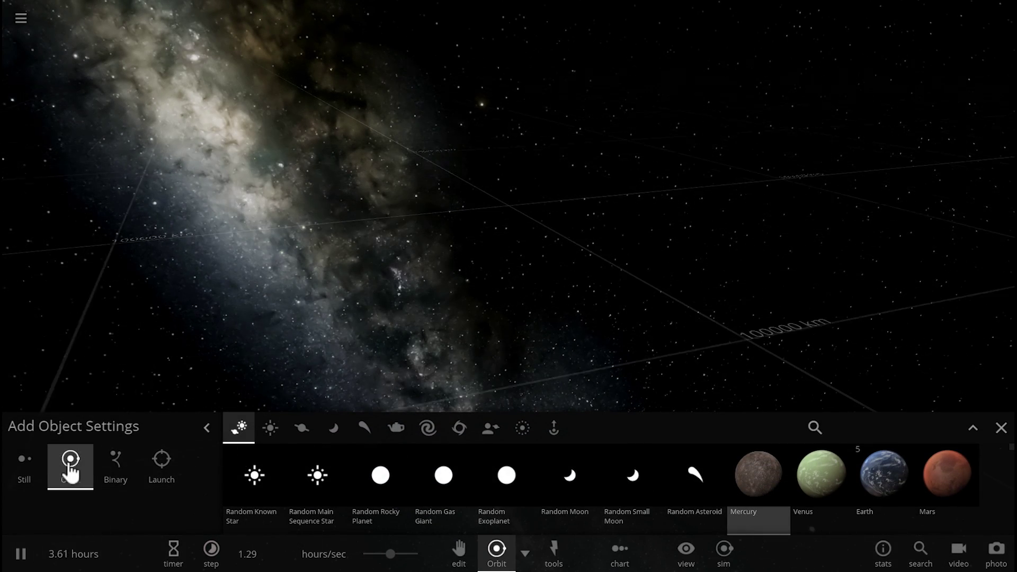
left_click(23, 465)
left_click(327, 261)
key("space")
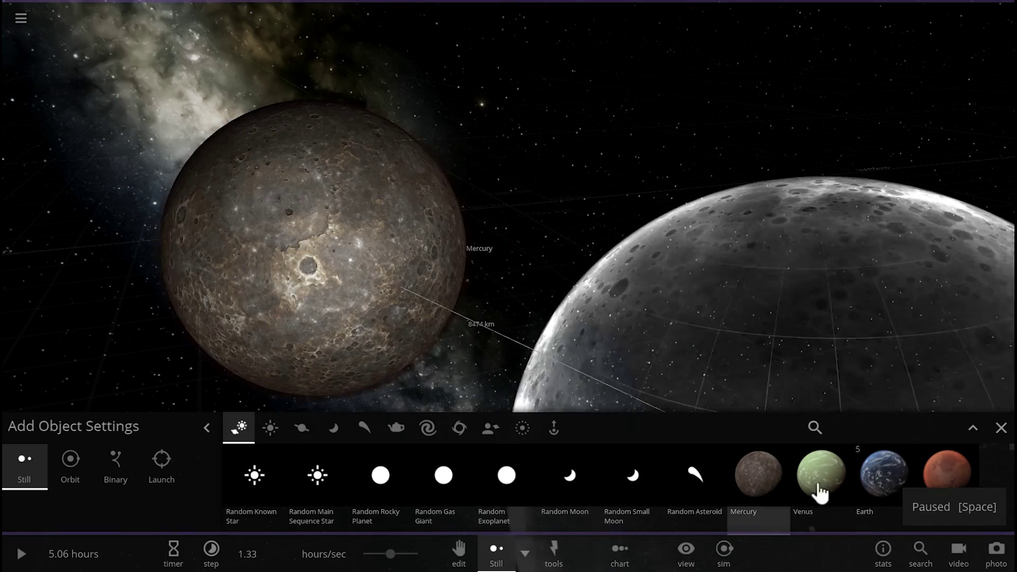
left_click(823, 495)
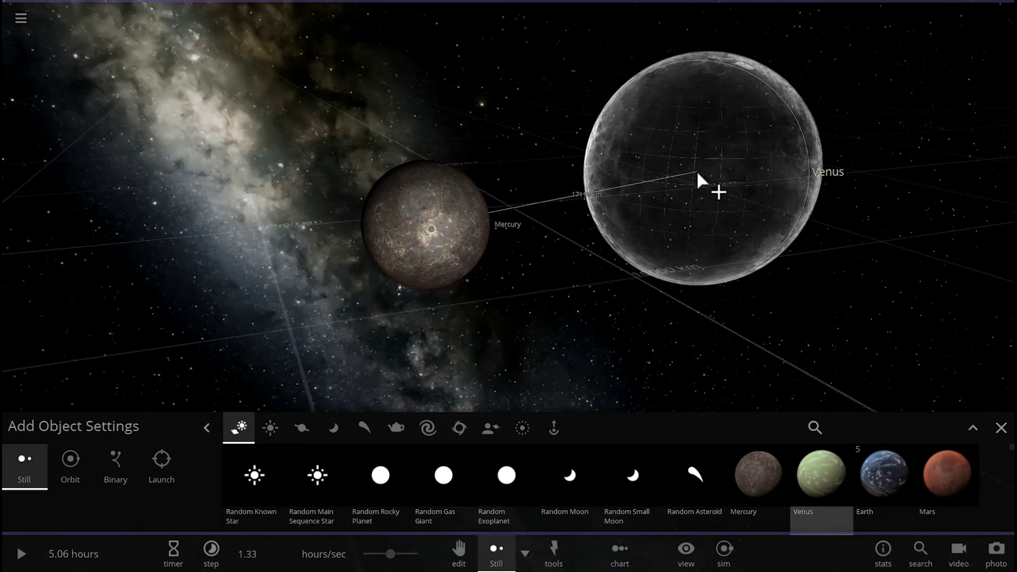
left_click(697, 171)
left_click(945, 466)
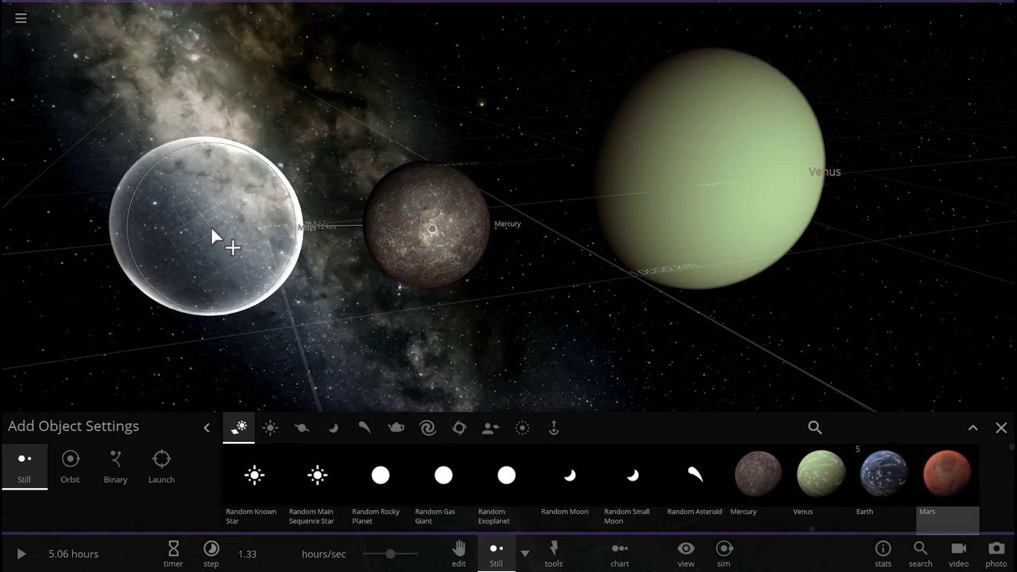
left_click(214, 231)
- In the simulation settings, stop collisions from creating fragments
left_click(710, 560)
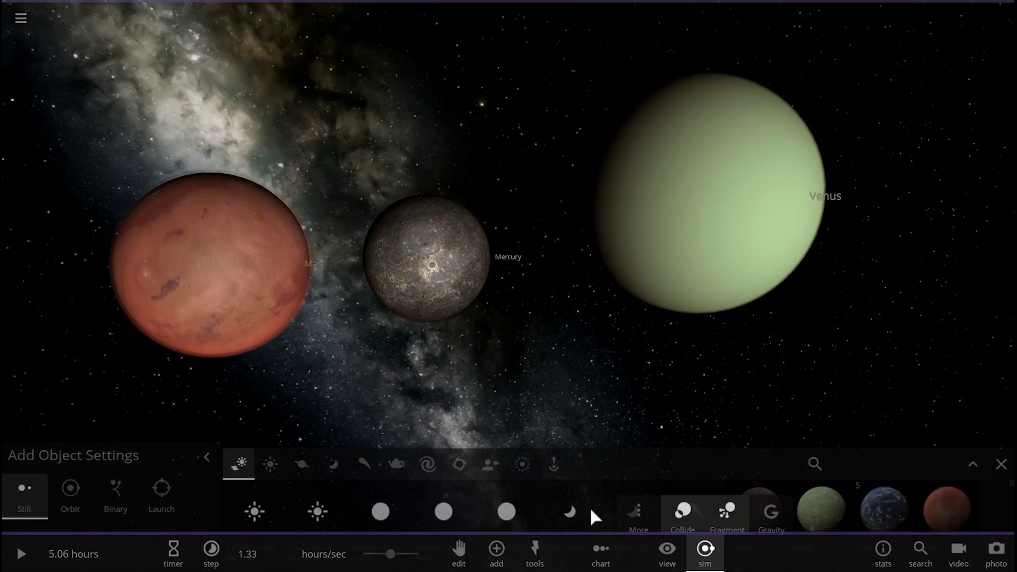
left_click(639, 510)
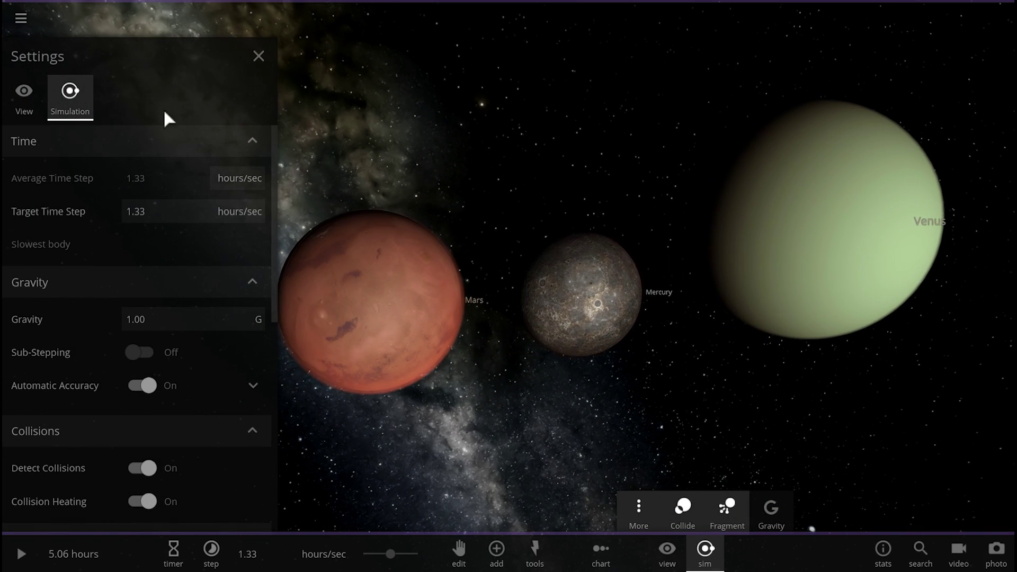
left_click(26, 117)
left_click(64, 103)
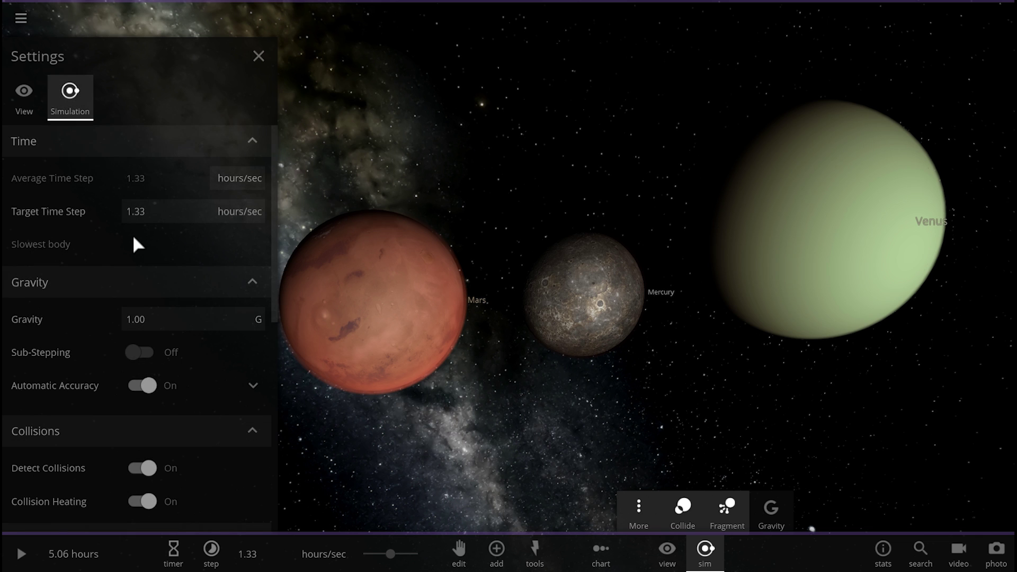
scroll(155, 314, "down", 5)
left_click(143, 311)
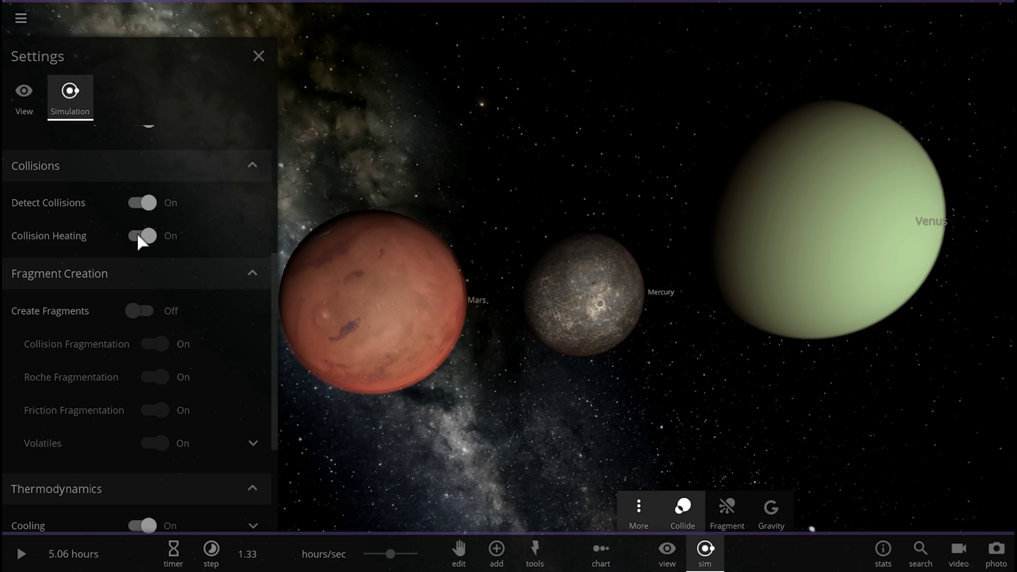
left_click(259, 56)
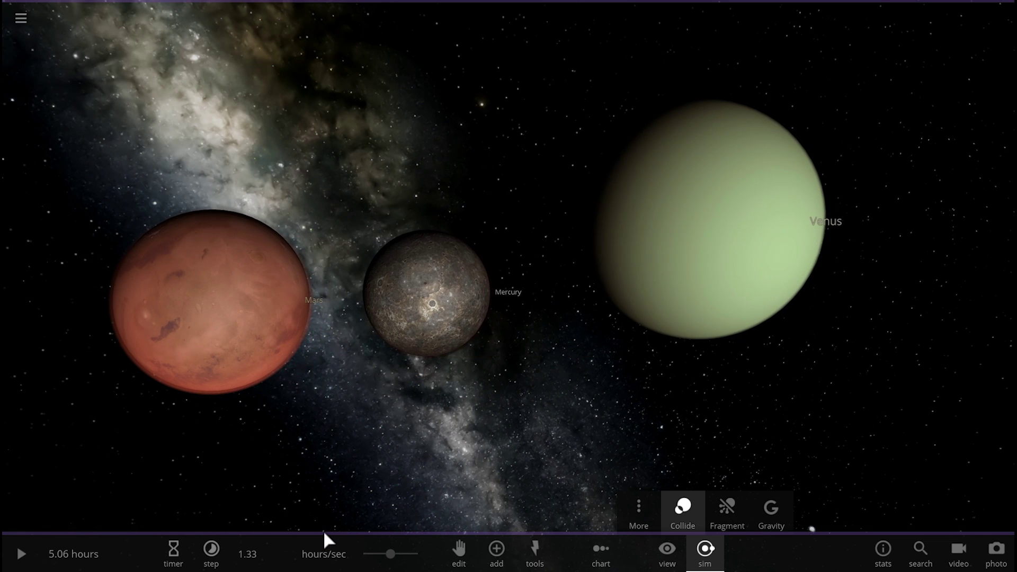
- Unpause so Mercury and Mars merge into Venus, then focus on the 79.5-moon-mass molten planet
key("space")
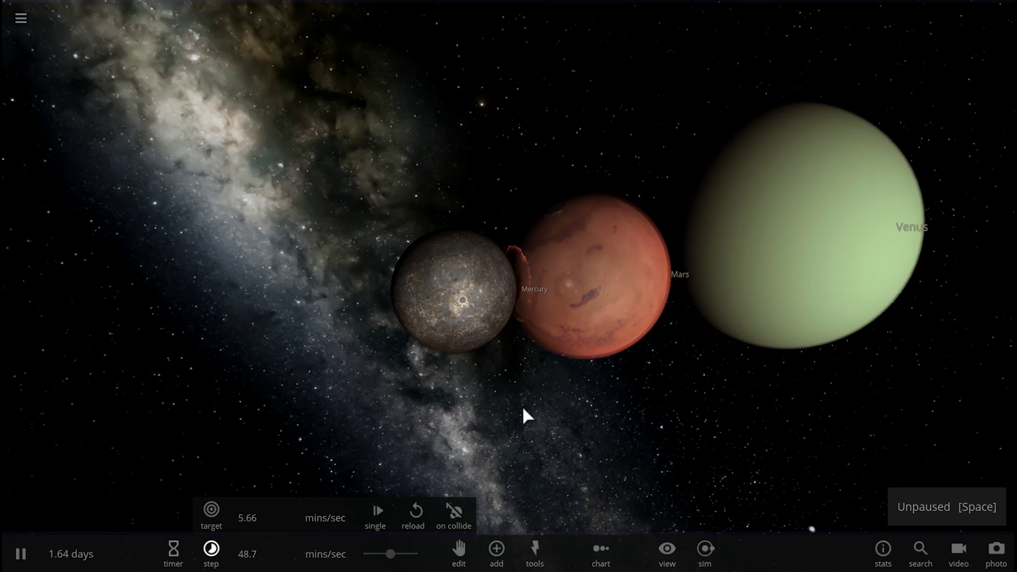
double_click(752, 249)
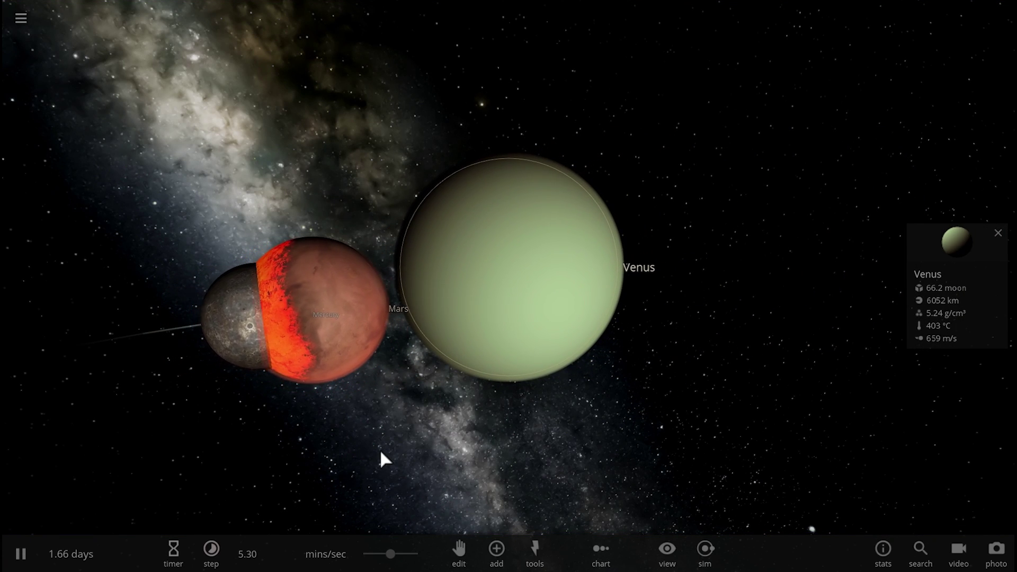
scroll(438, 413, "up", 3)
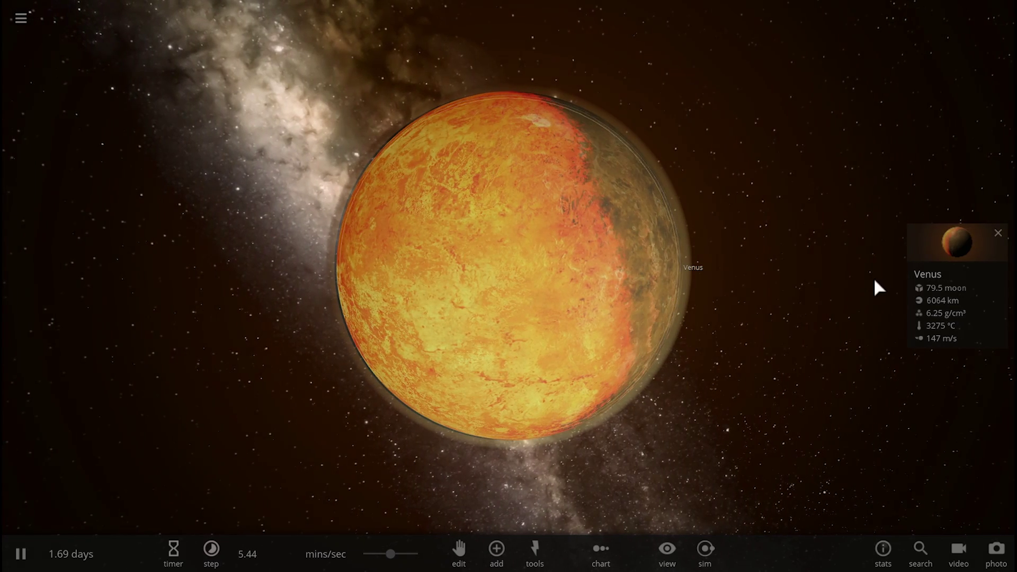
- Open Venus's full properties and raise the simulation speed to 5.43 hours/sec
left_click(933, 245)
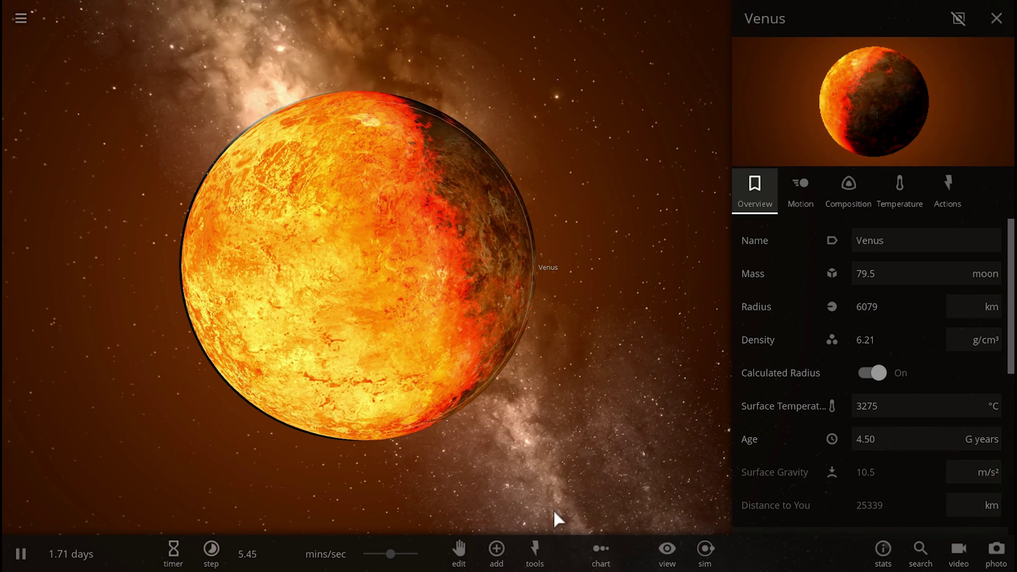
left_click(389, 554)
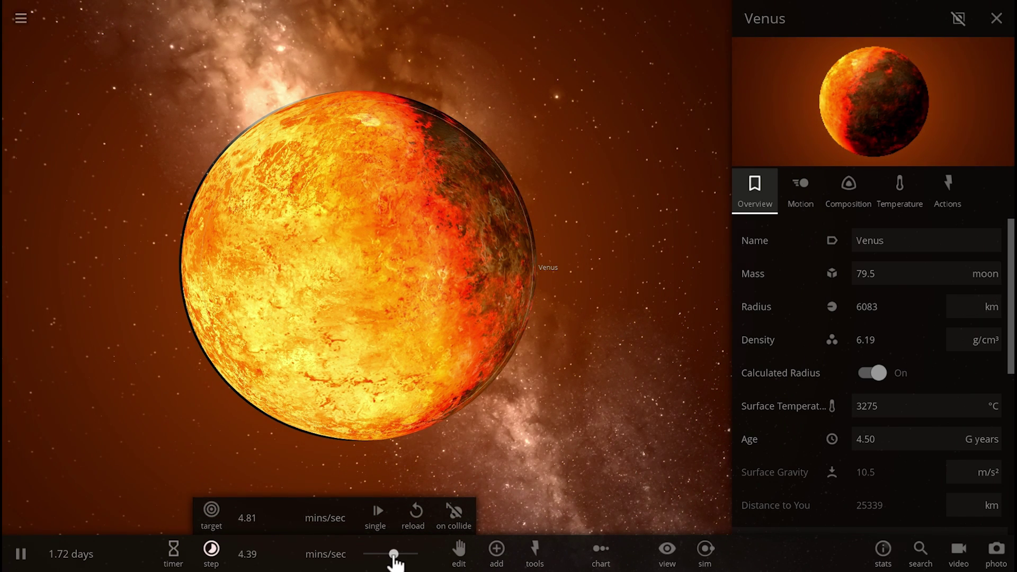
left_click_drag(389, 556, 400, 558)
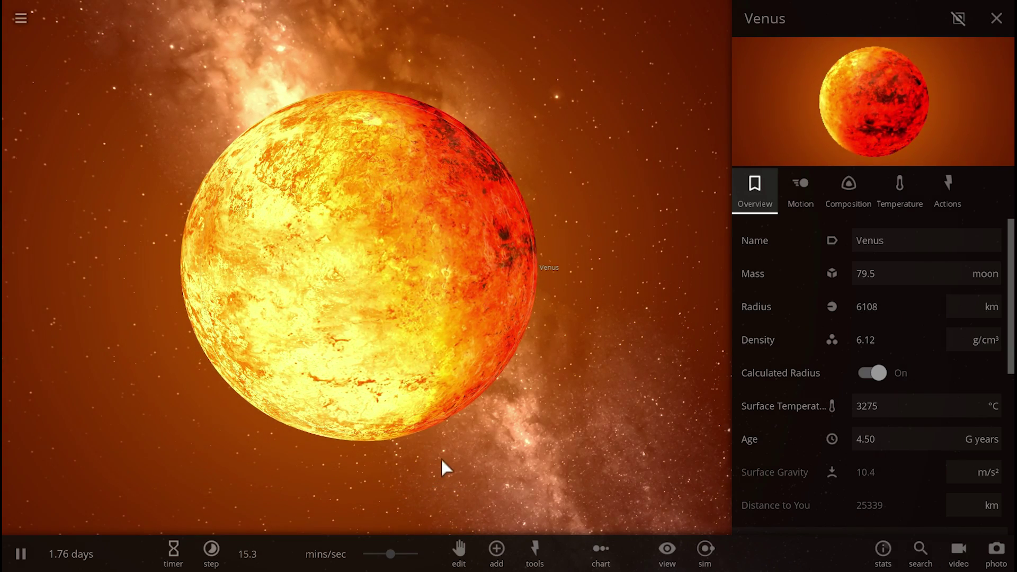
left_click_drag(564, 450, 777, 345)
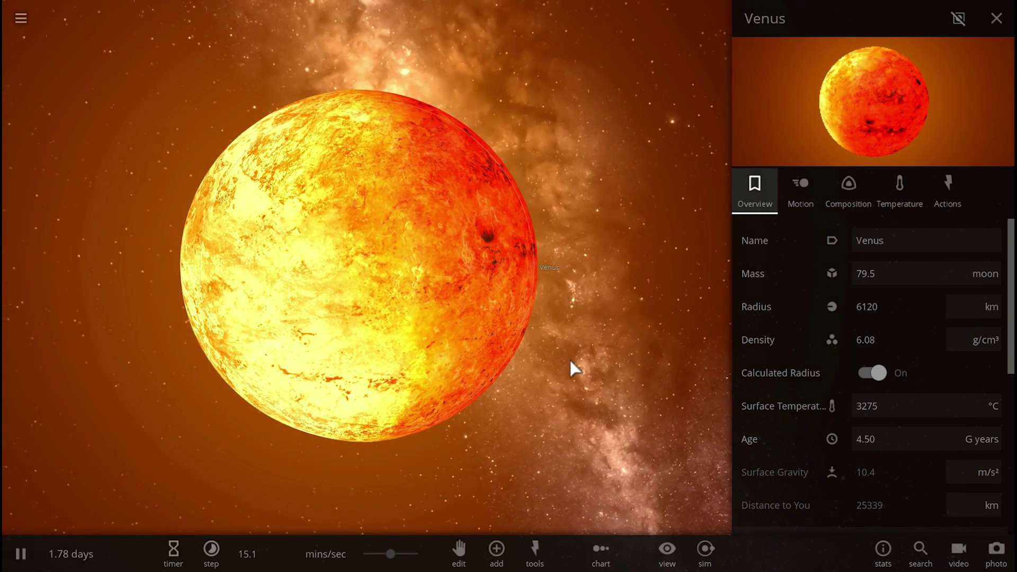
scroll(565, 361, "down", 3)
left_click_drag(391, 554, 406, 563)
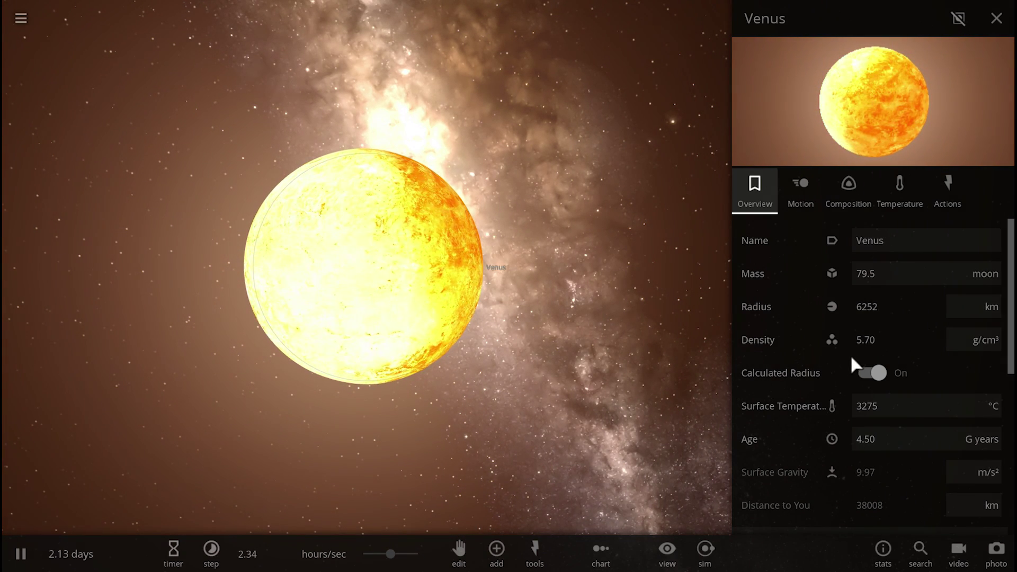
left_click(393, 560)
left_click_drag(395, 559, 401, 560)
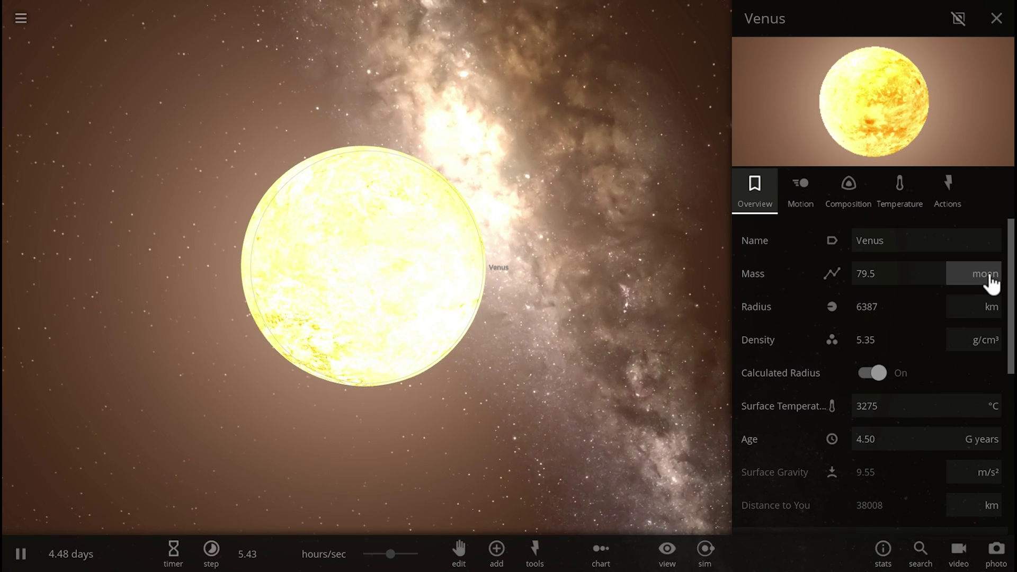
- Show Venus's mass as 0.978 earth and its radius as 1.00 earth
left_click(988, 275)
left_click(988, 253)
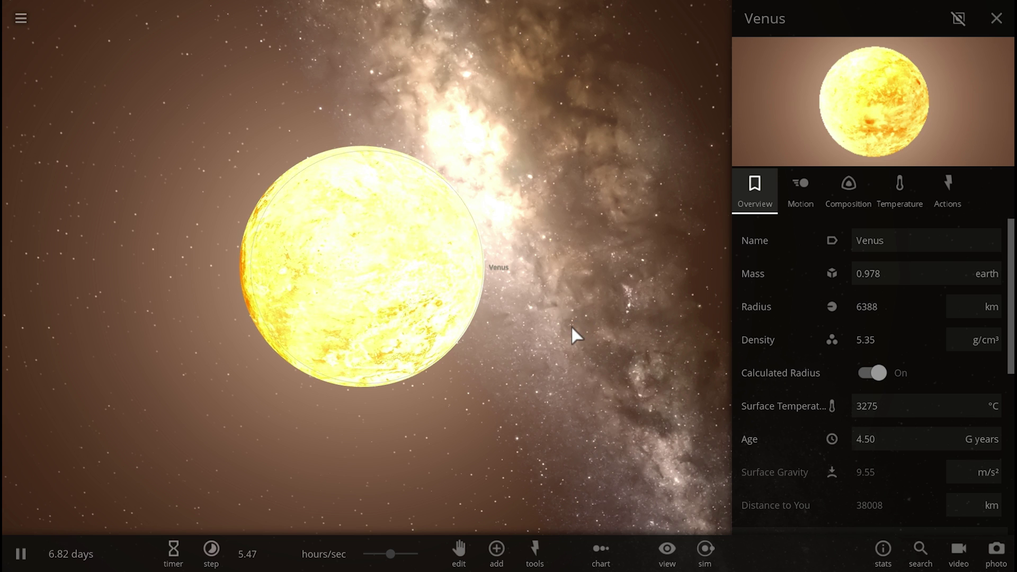
left_click(986, 314)
left_click(990, 262)
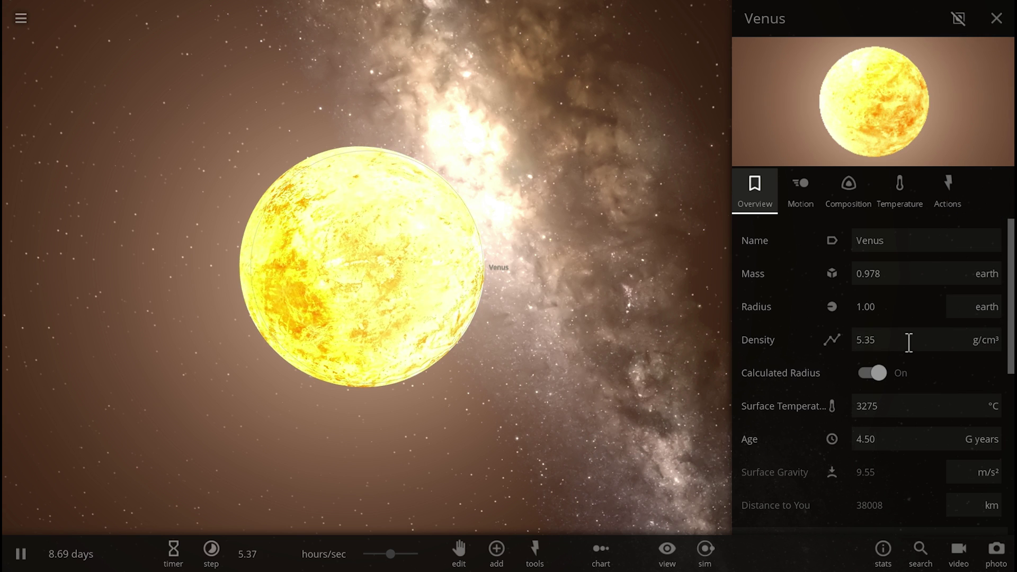
left_click_drag(530, 323, 468, 329)
scroll(514, 325, "down", 2)
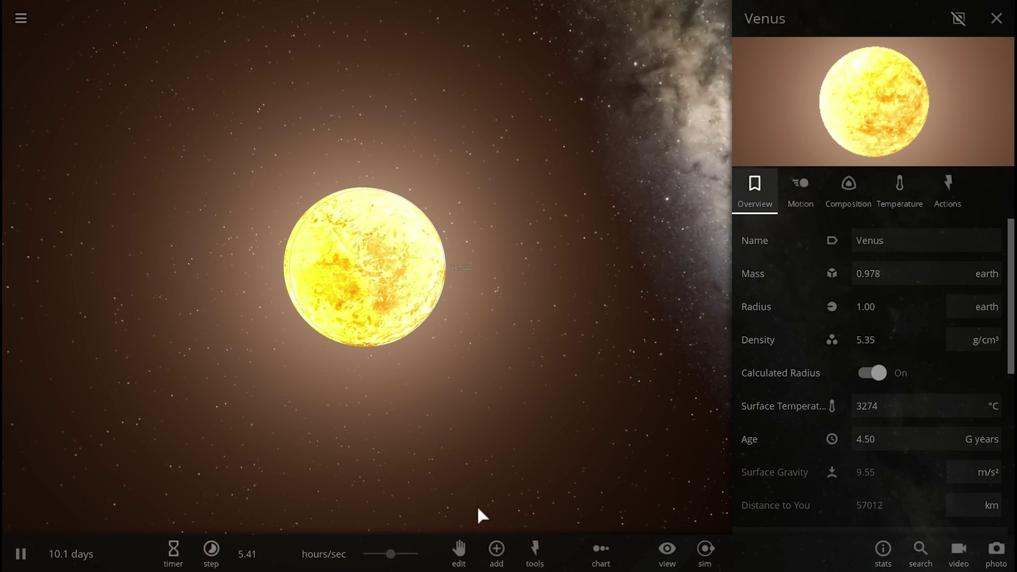
- Add one Earth from the Planets list beside molten Venus and select it
left_click(496, 550)
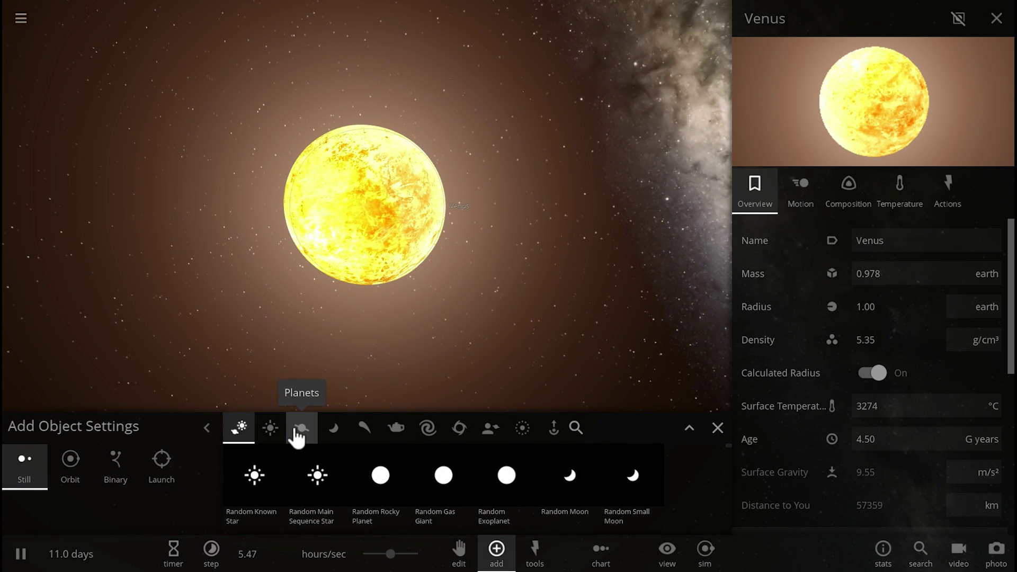
left_click(297, 437)
left_click(575, 482)
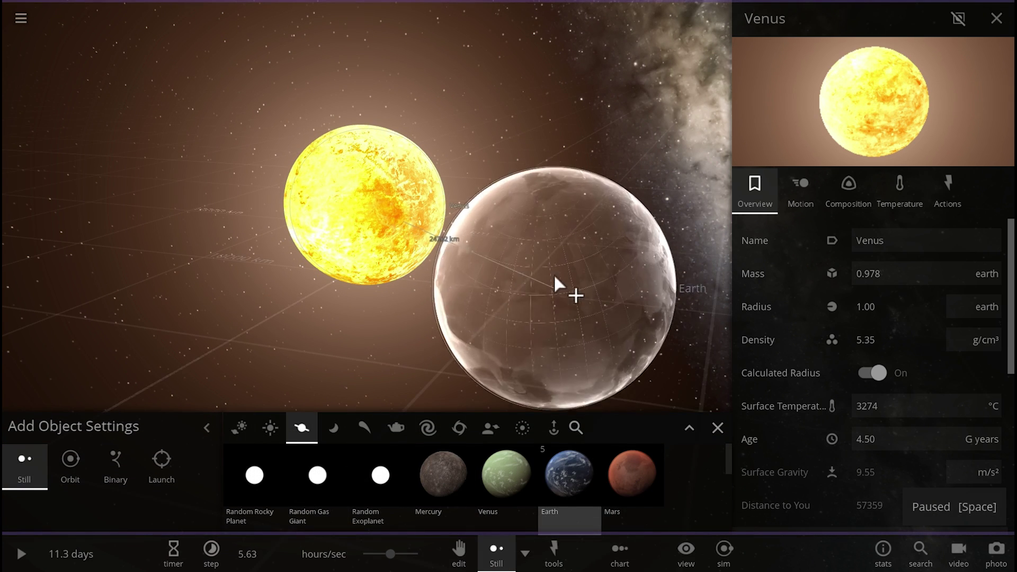
left_click(540, 205)
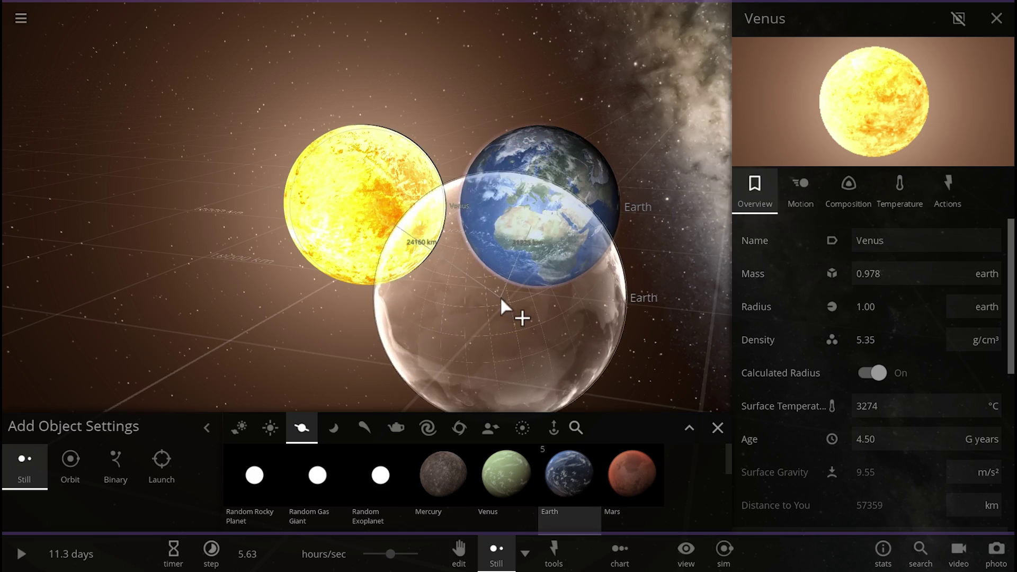
right_click(516, 407)
left_click(716, 439)
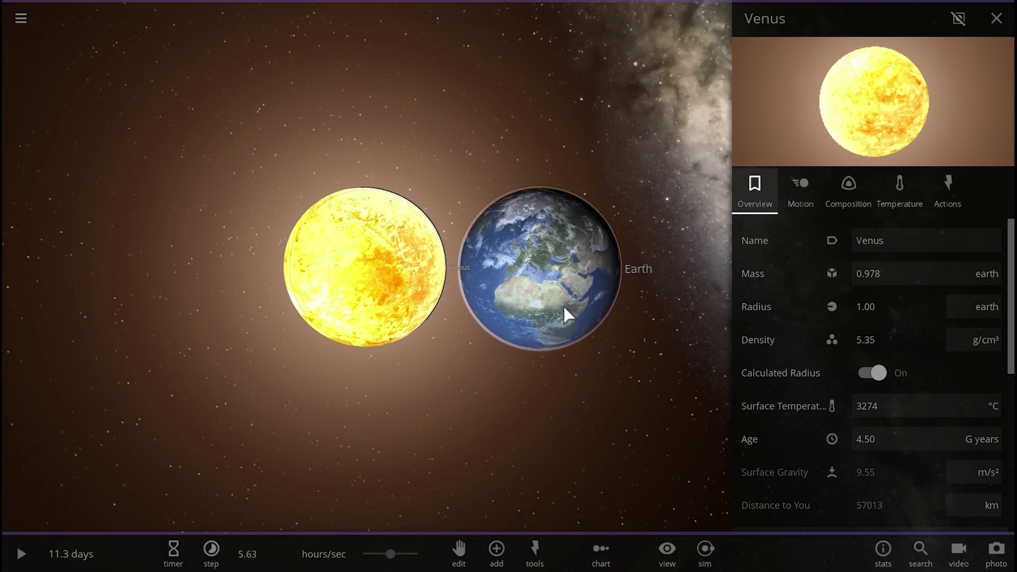
left_click(564, 304)
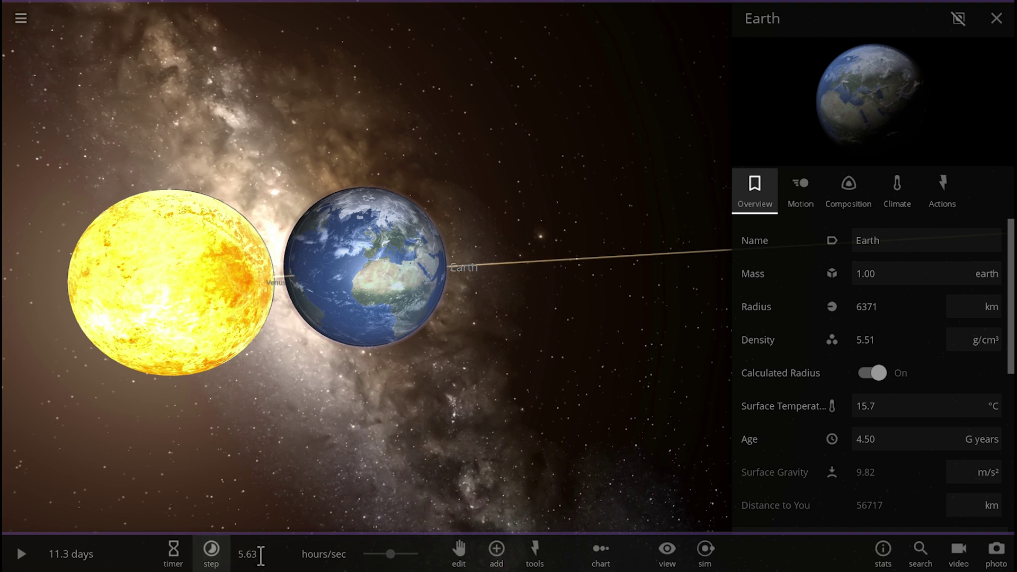
- Slow the simulation and select the merged planet, then Earth, to compare stats
left_click_drag(397, 556, 367, 556)
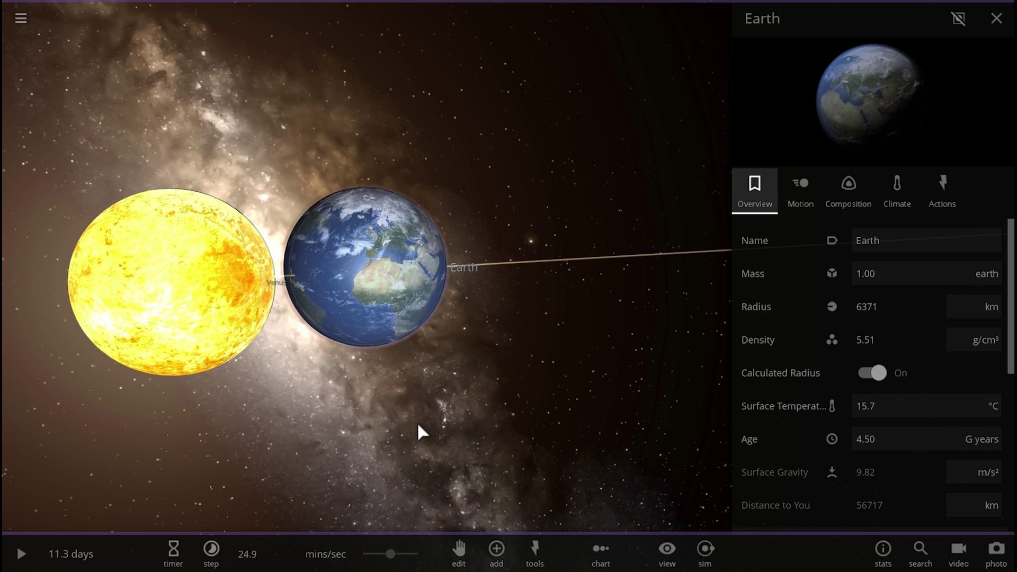
left_click_drag(394, 425, 459, 339)
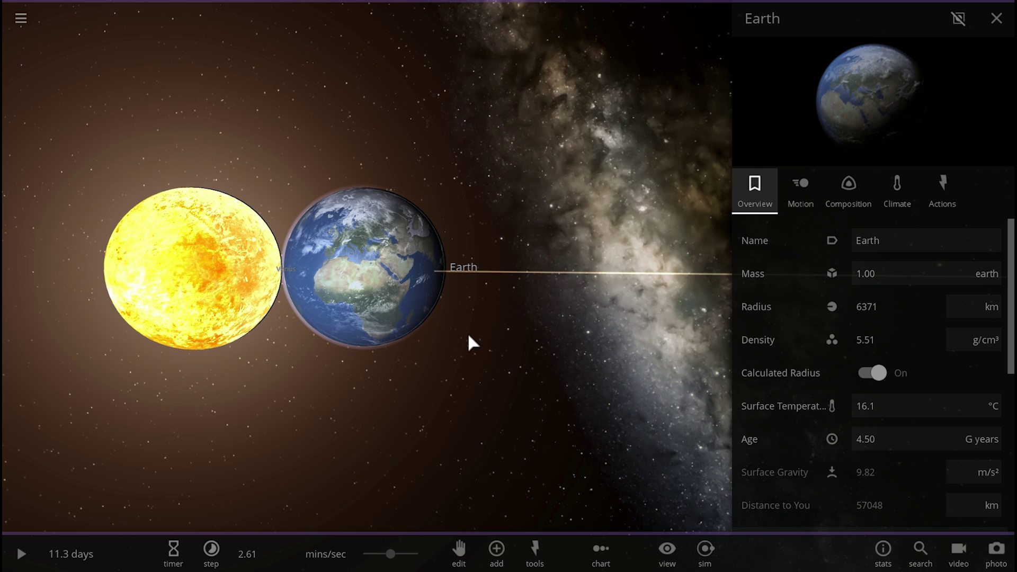
left_click_drag(472, 330, 476, 321)
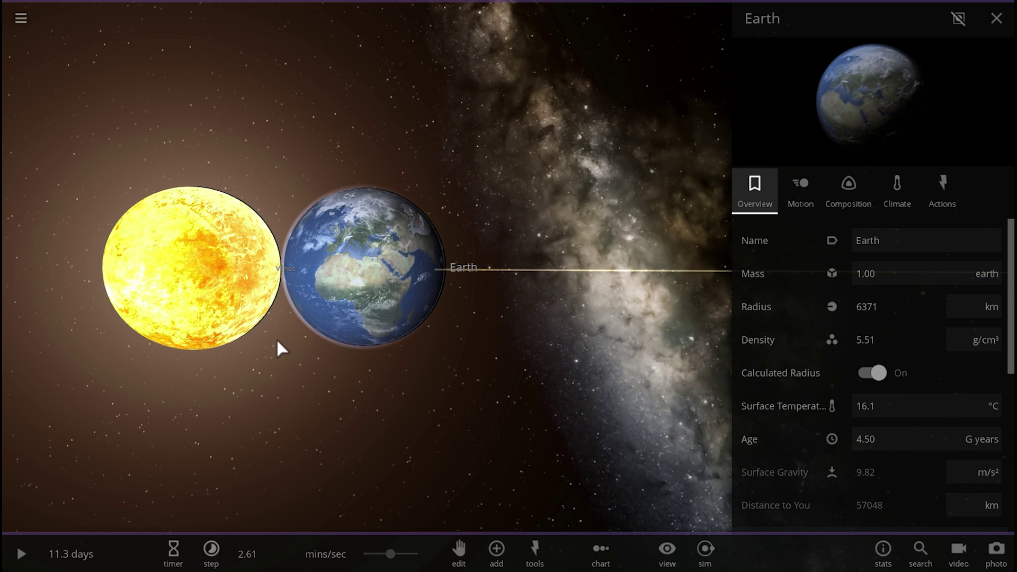
left_click(221, 297)
left_click(345, 303)
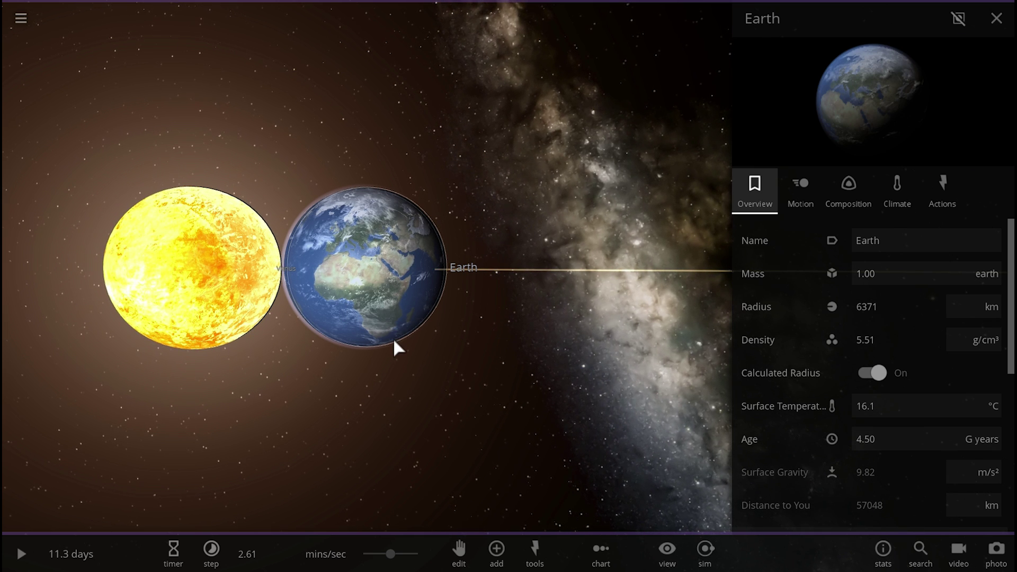
- Slow to about 625 ms/sec, resume, and reselect Venus (79.5 moon masses, 6388 km, 3099 °C)
left_click_drag(393, 560, 371, 560)
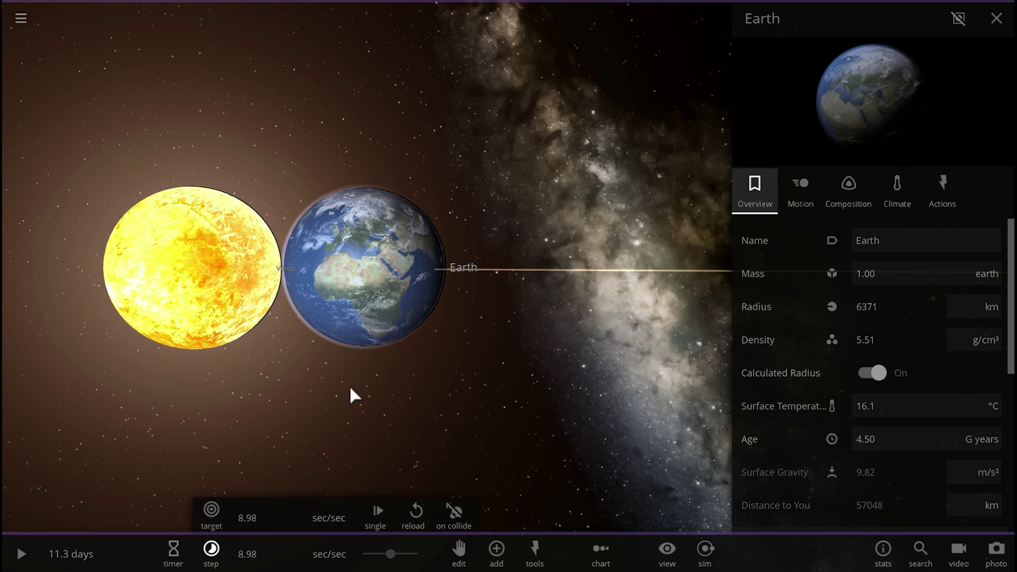
key("space")
left_click_drag(389, 555, 372, 557)
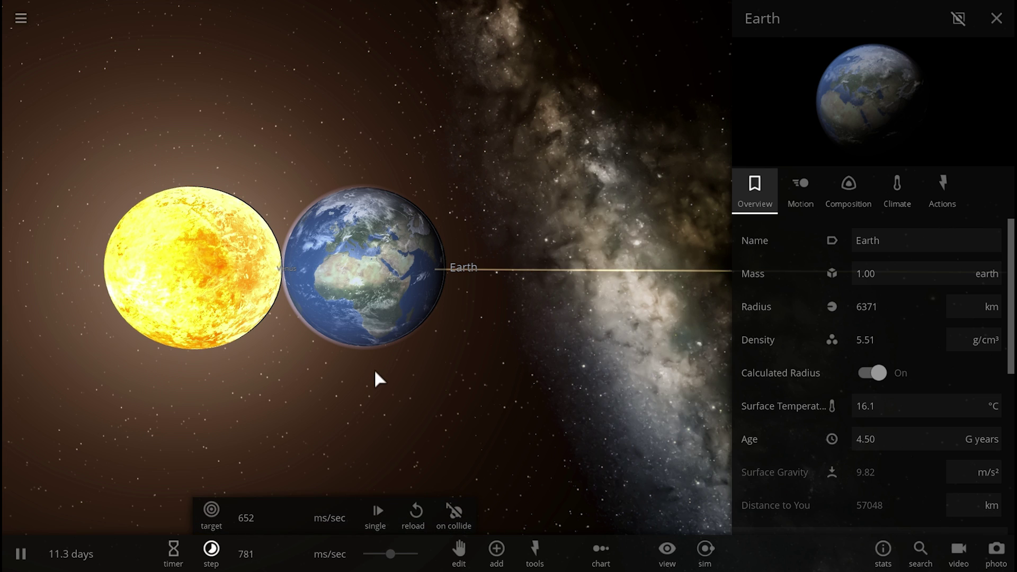
left_click_drag(373, 367, 447, 364)
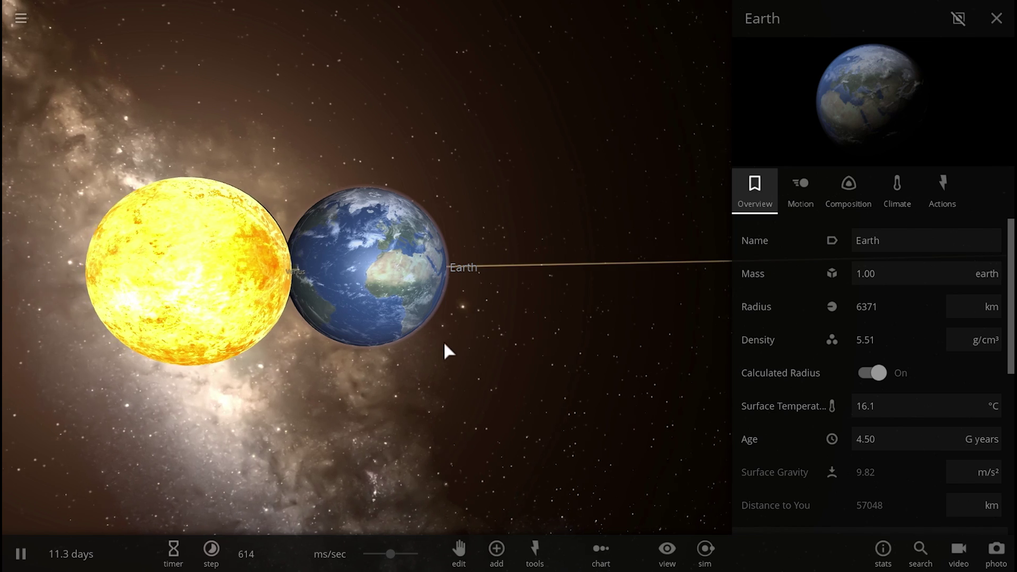
left_click_drag(453, 350, 381, 365)
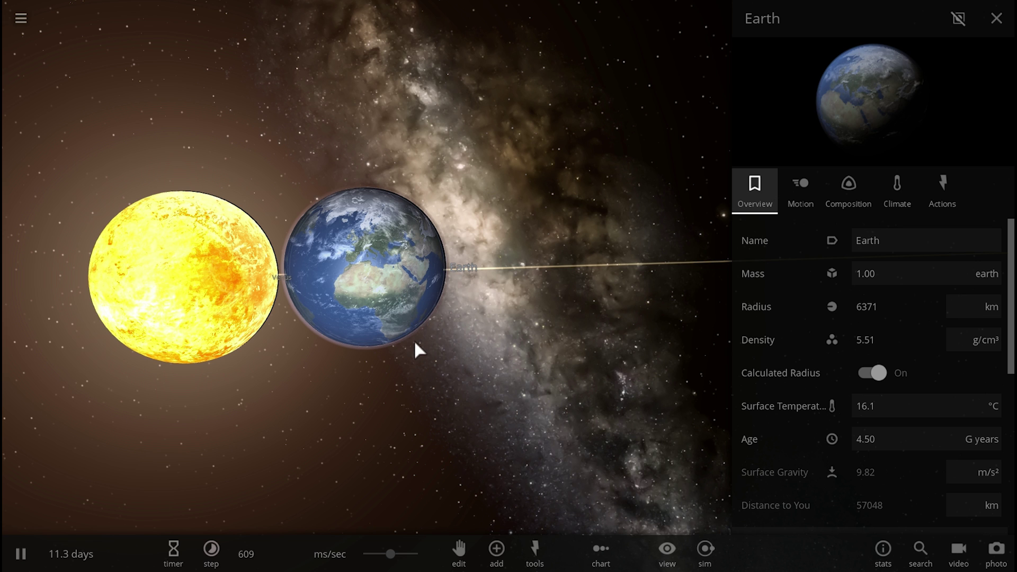
left_click_drag(412, 341, 373, 275)
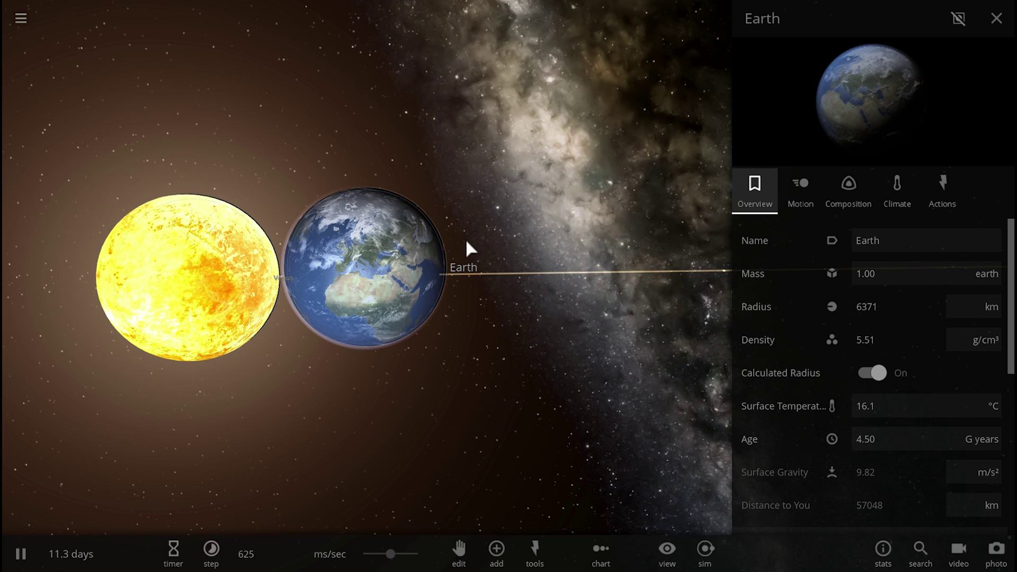
left_click(189, 272)
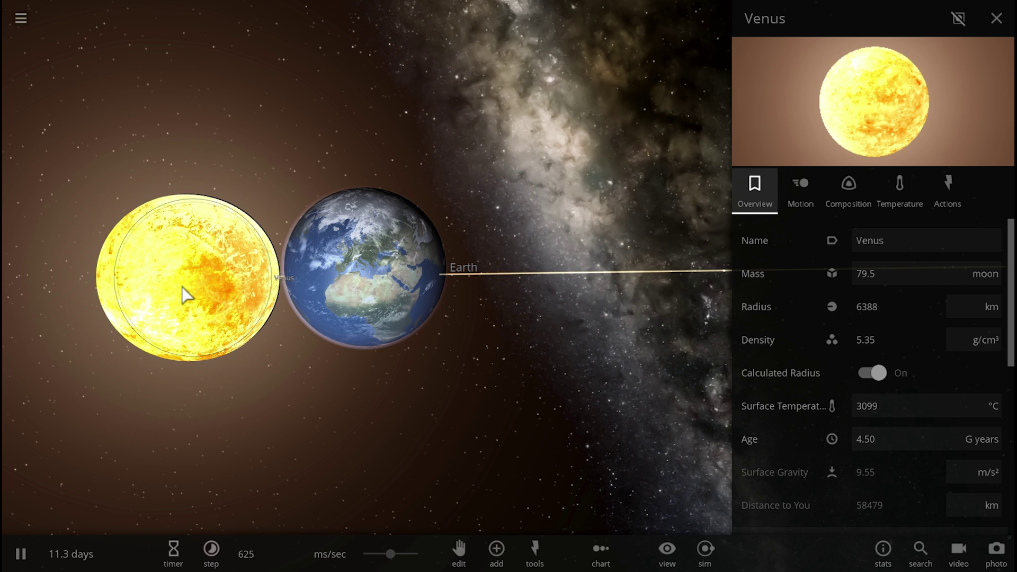
- Select Earth and show its mass in moon masses
left_click_drag(183, 294, 540, 256)
left_click(539, 256)
left_click(978, 275)
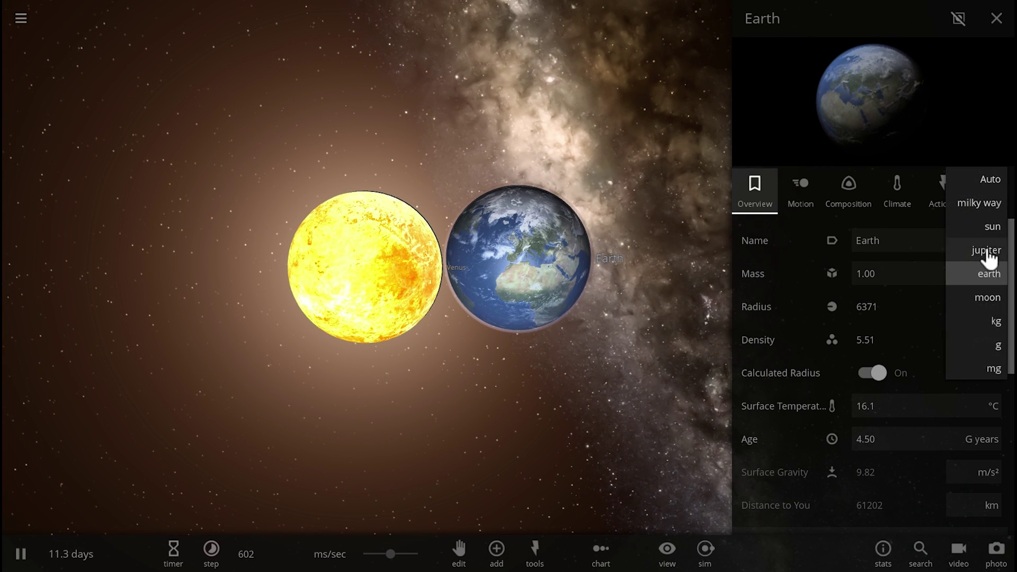
left_click(999, 298)
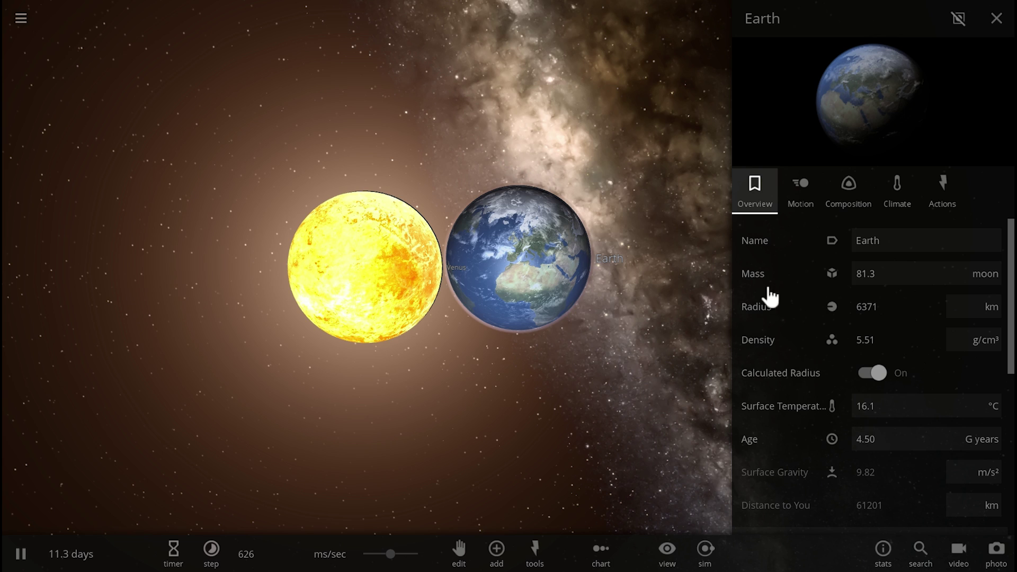
- Compare Venus's and Earth's stats back and forth, then centre the camera on Earth
left_click(365, 285)
left_click(503, 258)
scroll(509, 255, "up", 3)
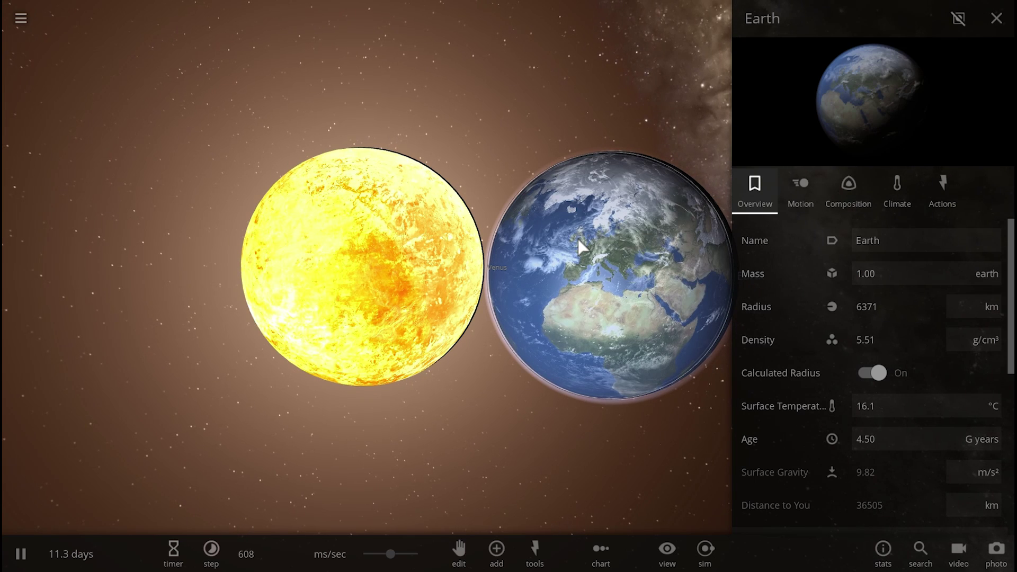
left_click(411, 271)
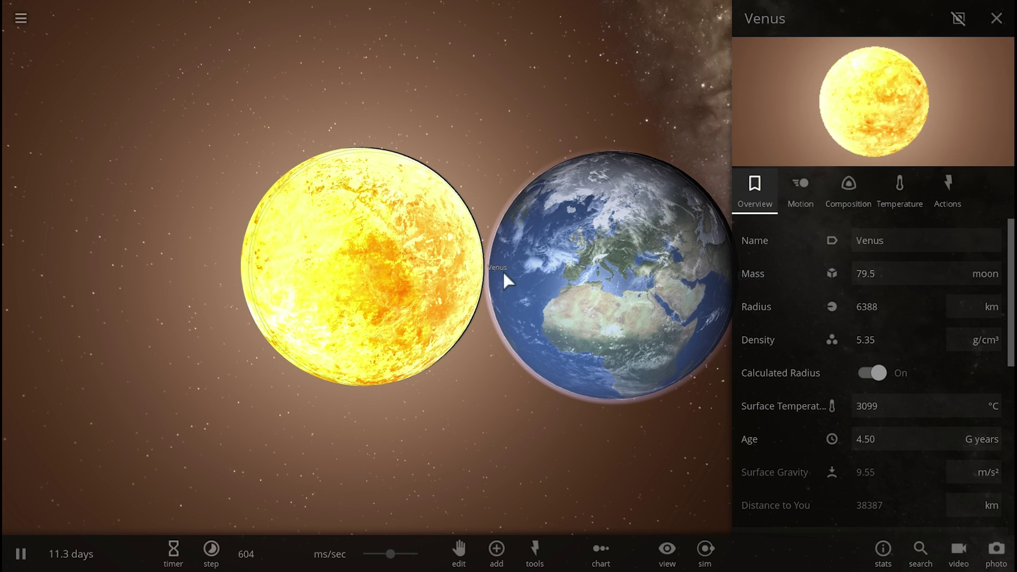
left_click(668, 283)
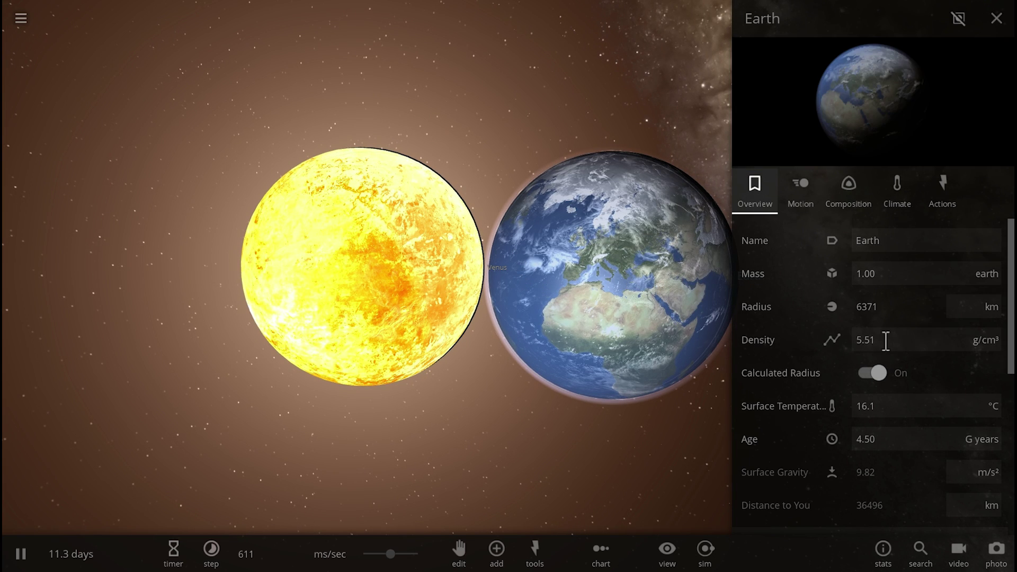
double_click(564, 285)
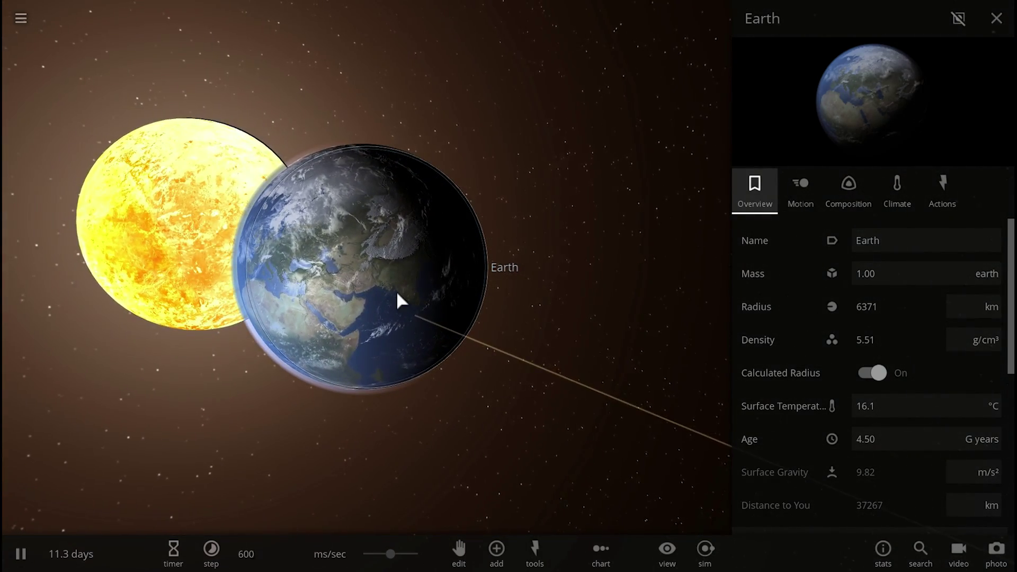
- Orbit around Earth and close its info panel
left_click_drag(398, 295, 522, 249)
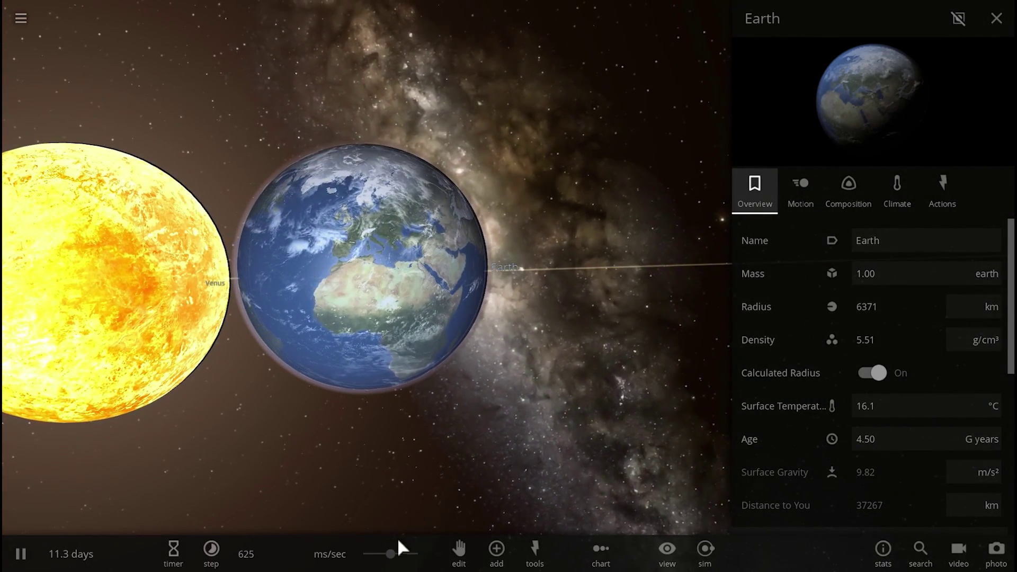
left_click_drag(391, 554, 392, 555)
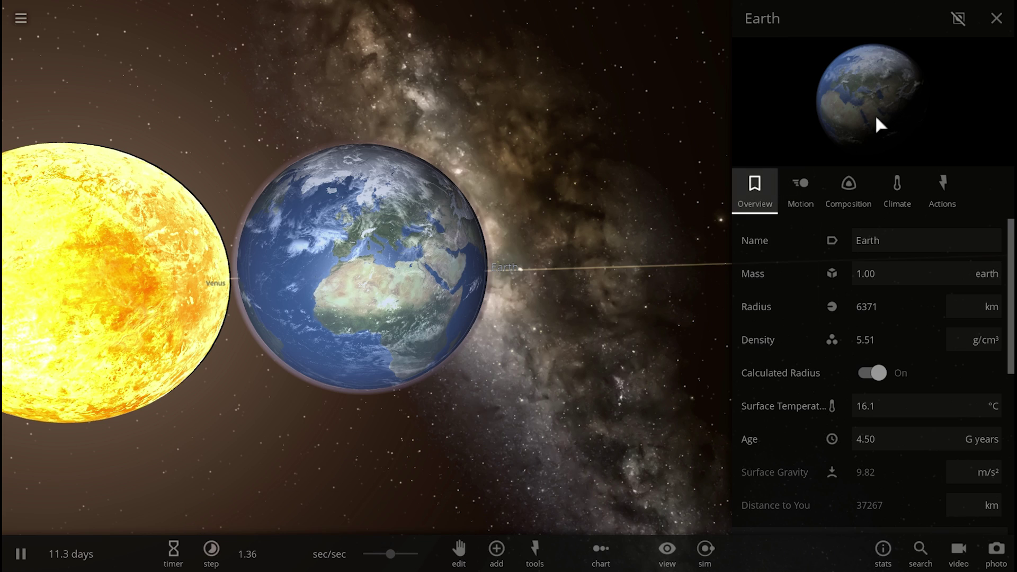
left_click(995, 20)
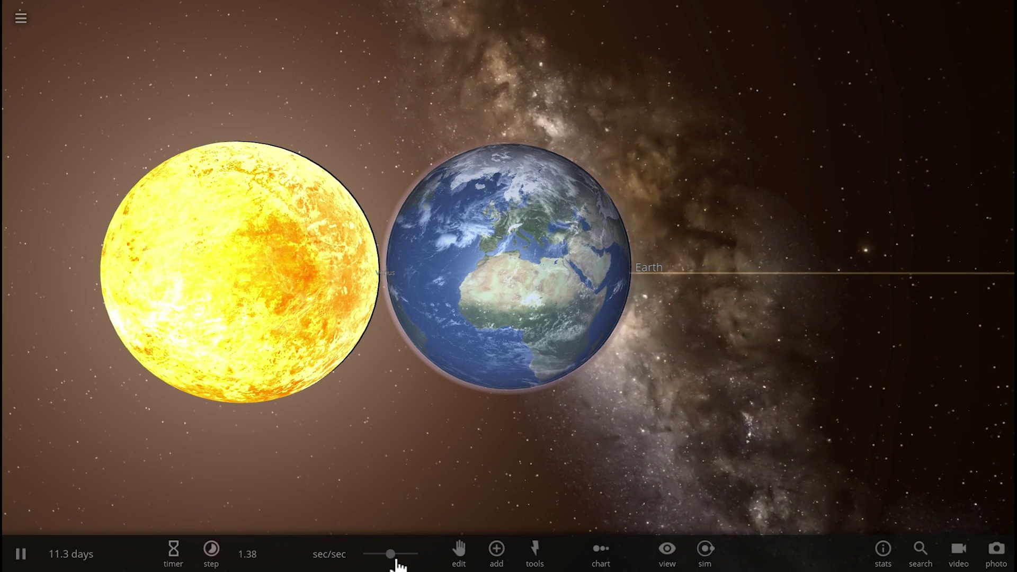
- Raise the simulation speed to roughly 30 sec/sec and dismiss the step settings popup
left_click_drag(398, 560, 405, 562)
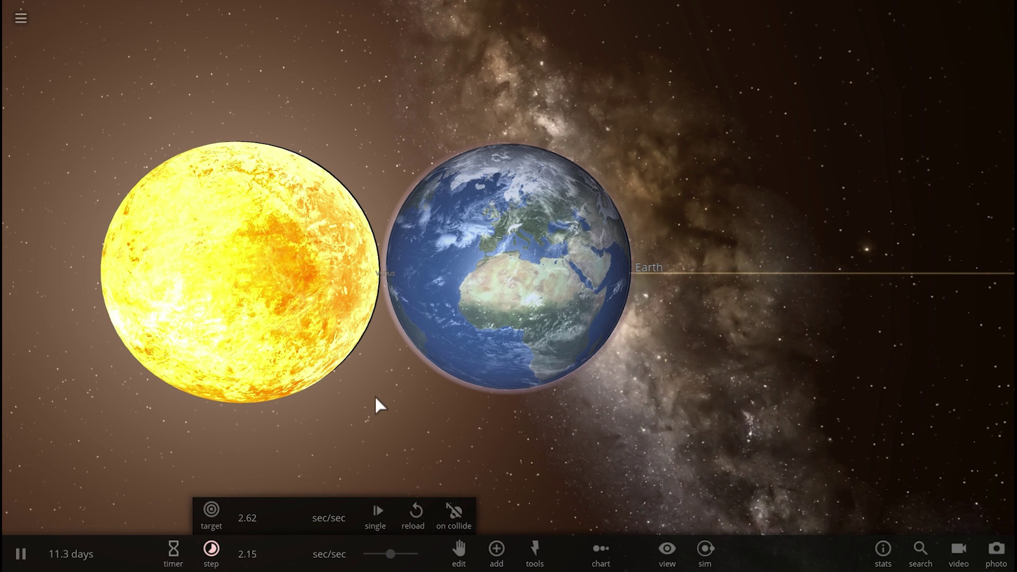
left_click_drag(386, 557, 397, 556)
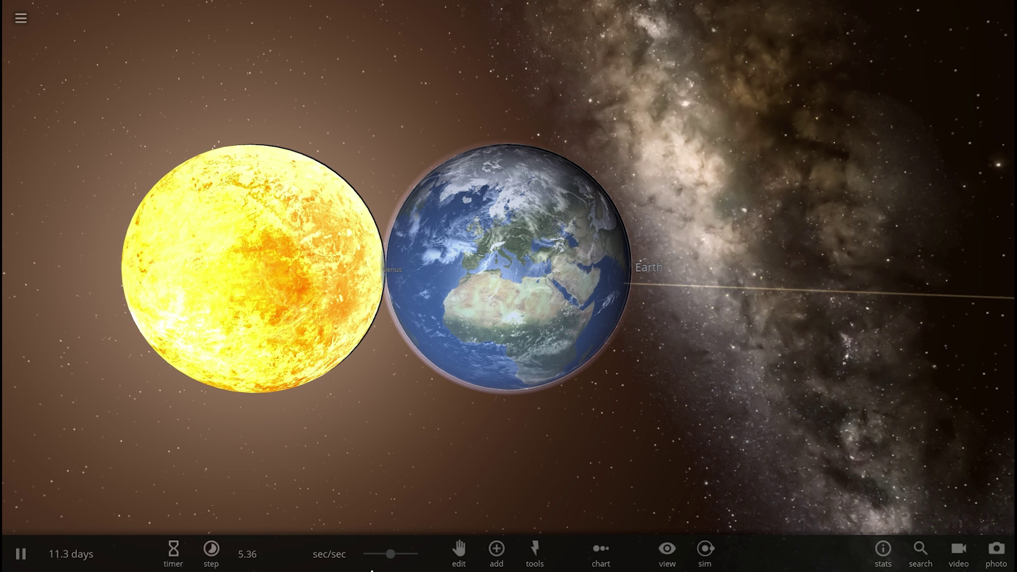
left_click_drag(397, 564, 390, 545)
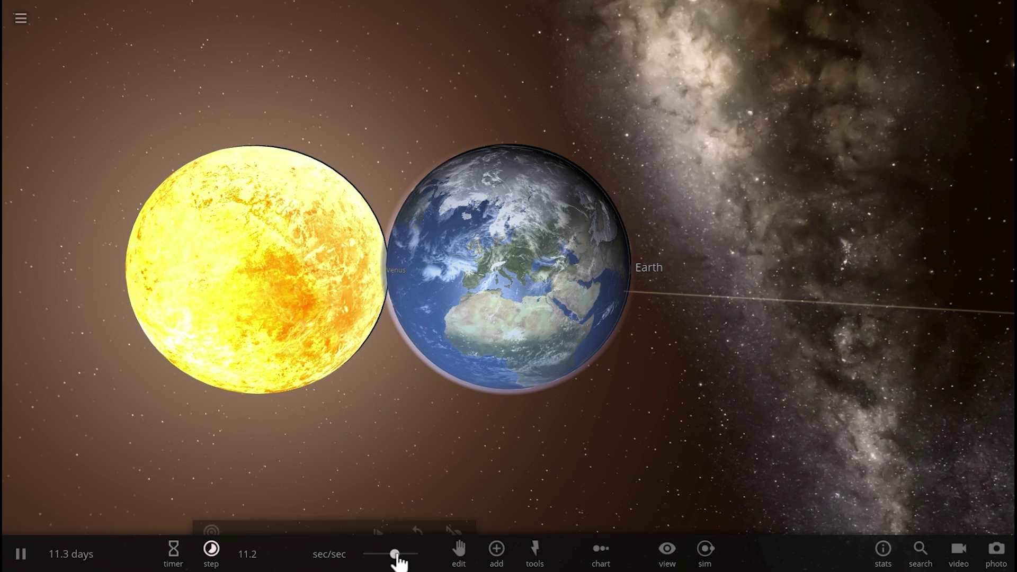
left_click(350, 409)
- Nudge the speed toward 57 sec/sec, resume, and watch molten Venus plunge deep into Earth
scroll(400, 323, "up", 3)
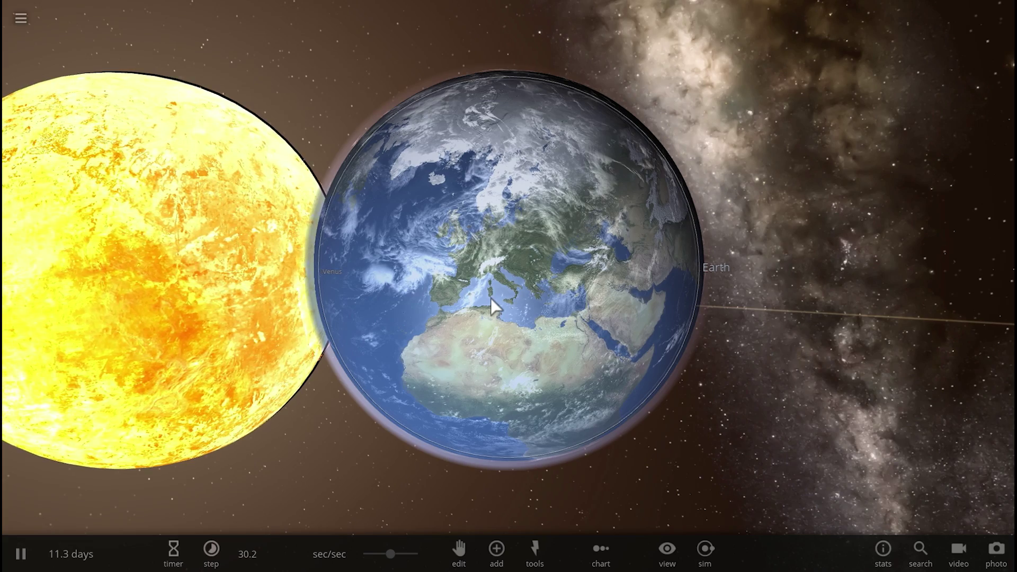
left_click_drag(491, 298, 504, 295)
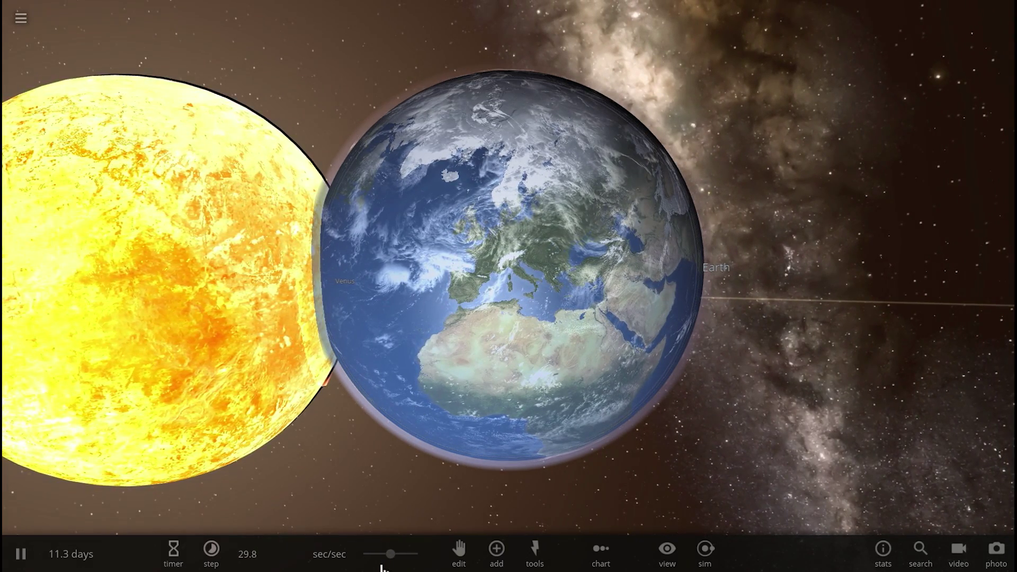
left_click_drag(392, 553, 399, 553)
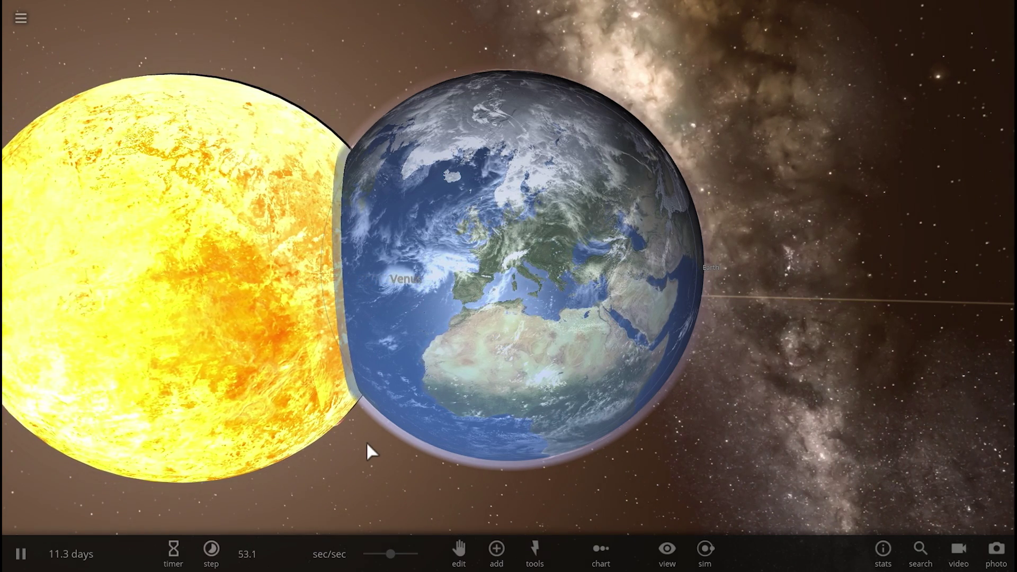
left_click_drag(367, 441, 395, 435)
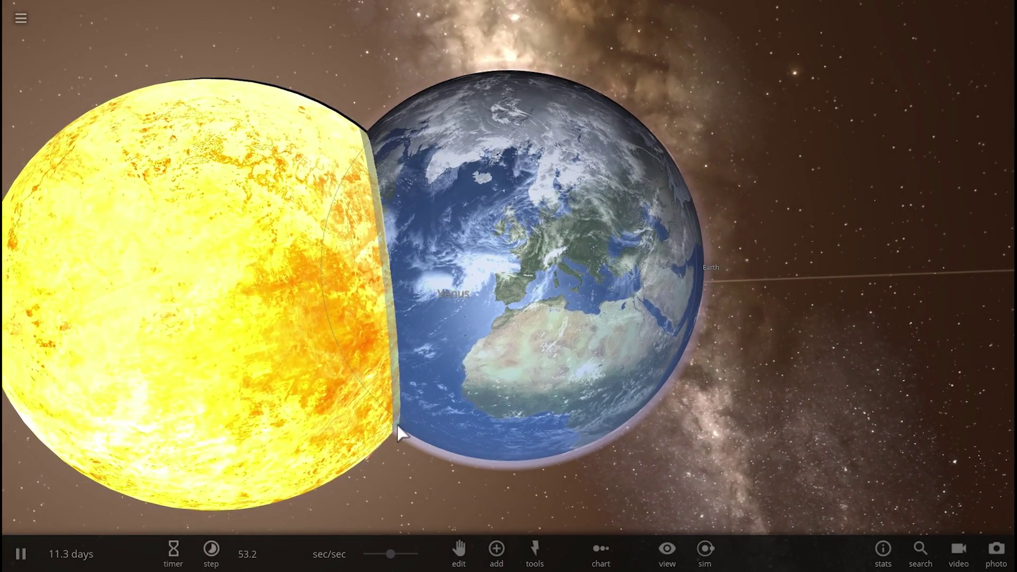
key("space")
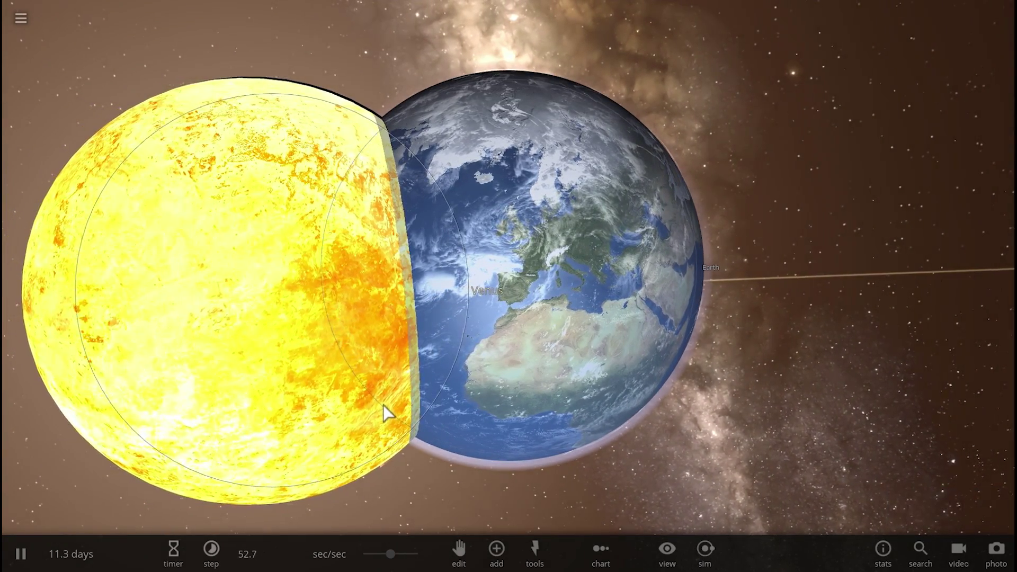
left_click_drag(384, 405, 400, 397)
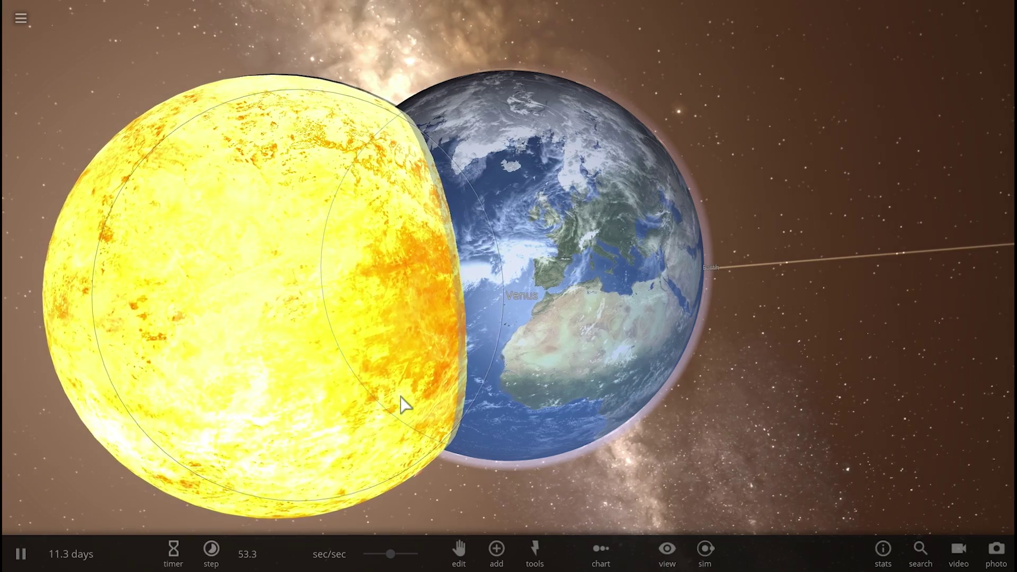
scroll(401, 398, "down", 8)
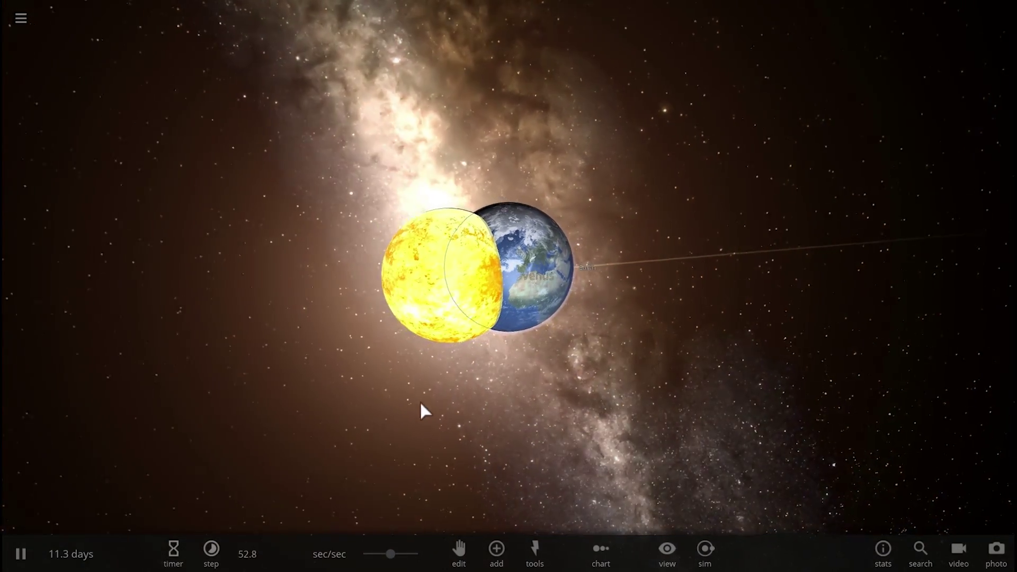
left_click_drag(423, 406, 429, 449)
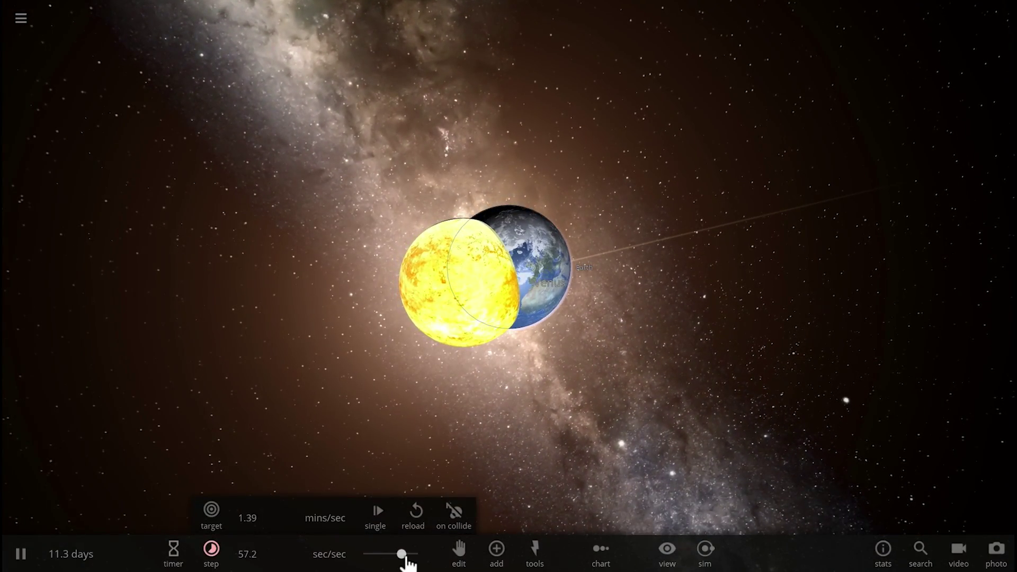
- Finish the merger and open the properties of the 1.98-earth-mass molten Venus
key("space")
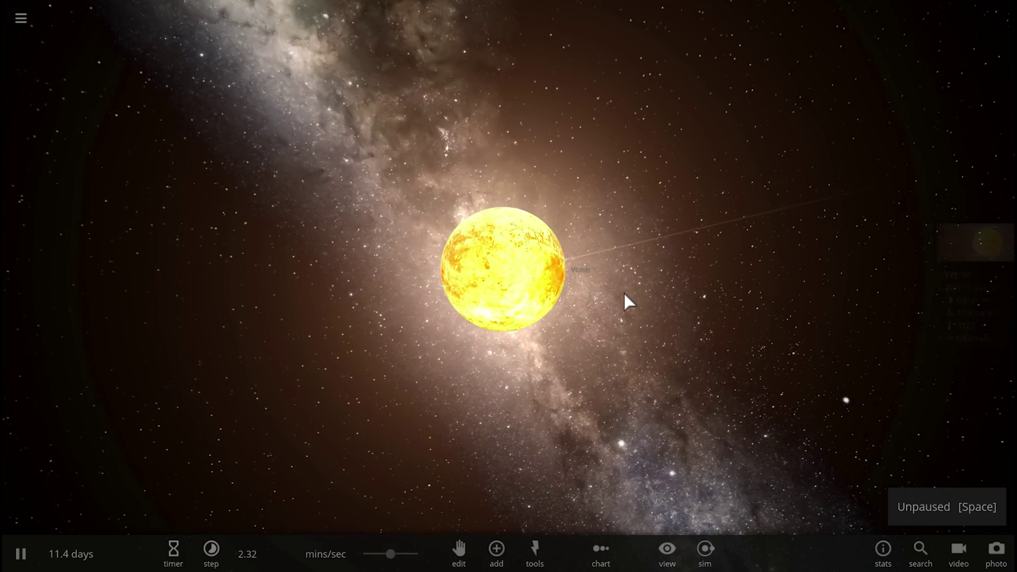
scroll(624, 294, "up", 4)
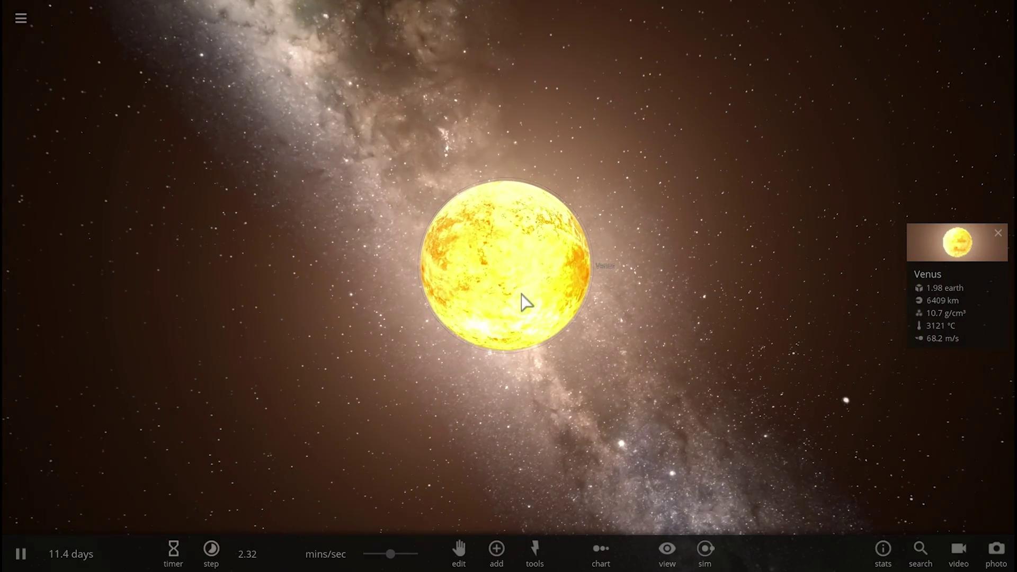
left_click(937, 242)
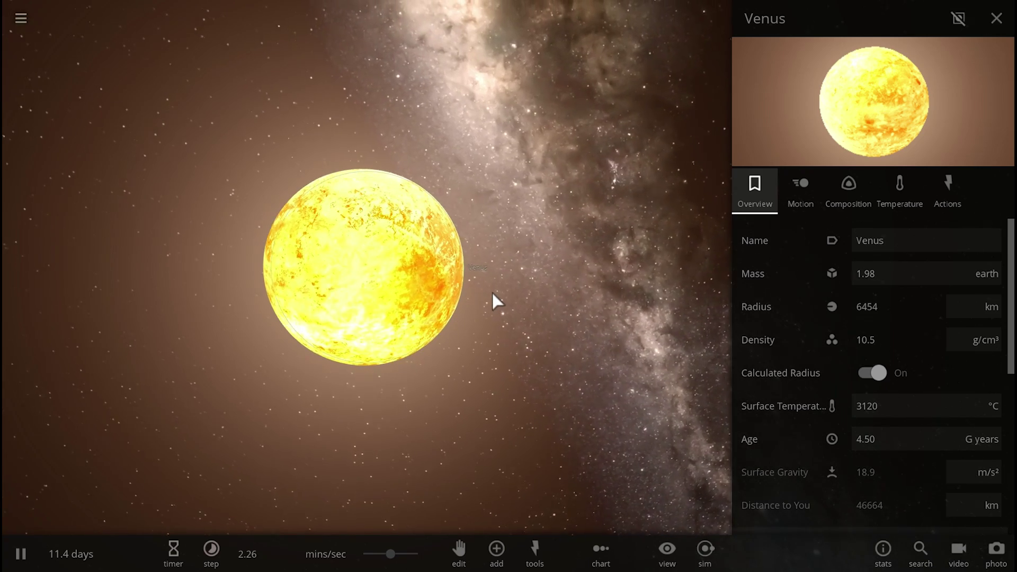
scroll(491, 291, "down", 2)
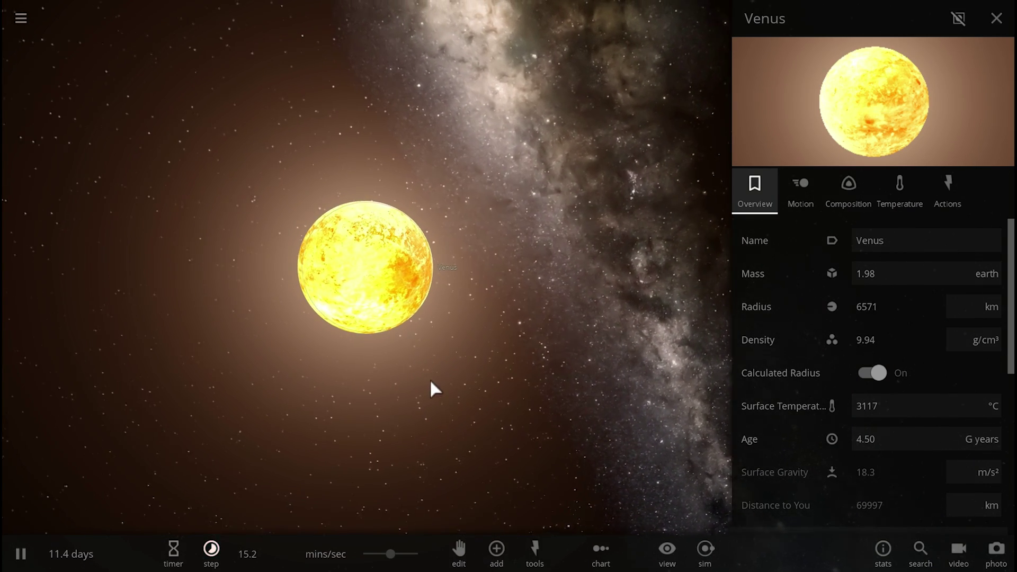
scroll(386, 325, "up", 2)
scroll(386, 326, "up", 3)
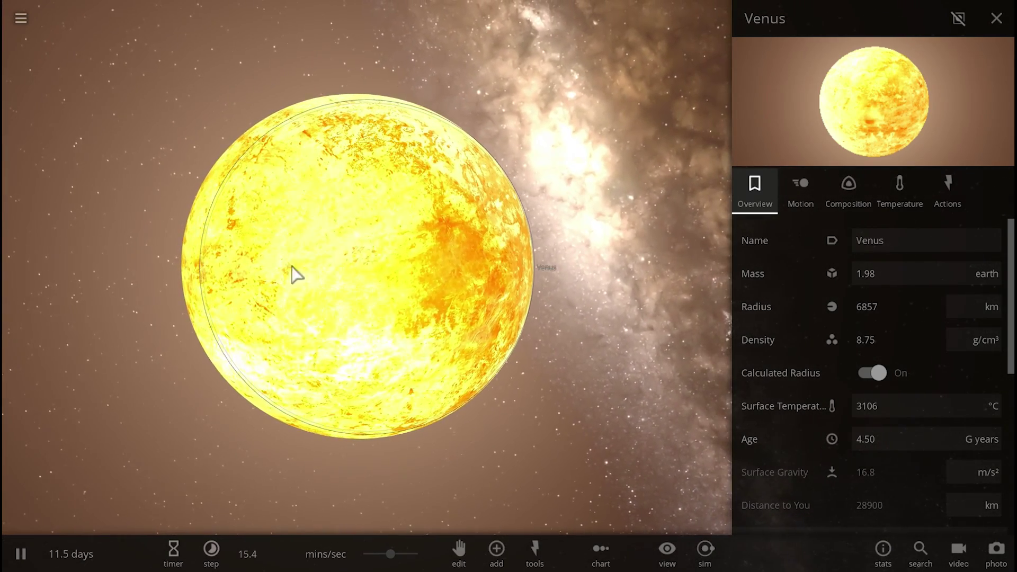
- Load a new Earth, Mercury, Venus and Mars scene, then select Venus and Earth
left_click(29, 28)
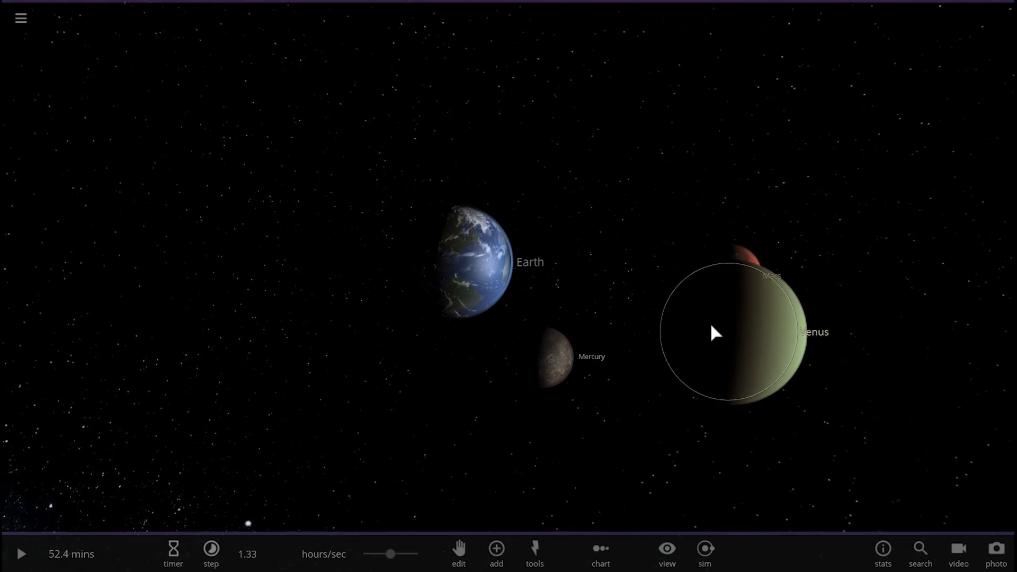
left_click(711, 333)
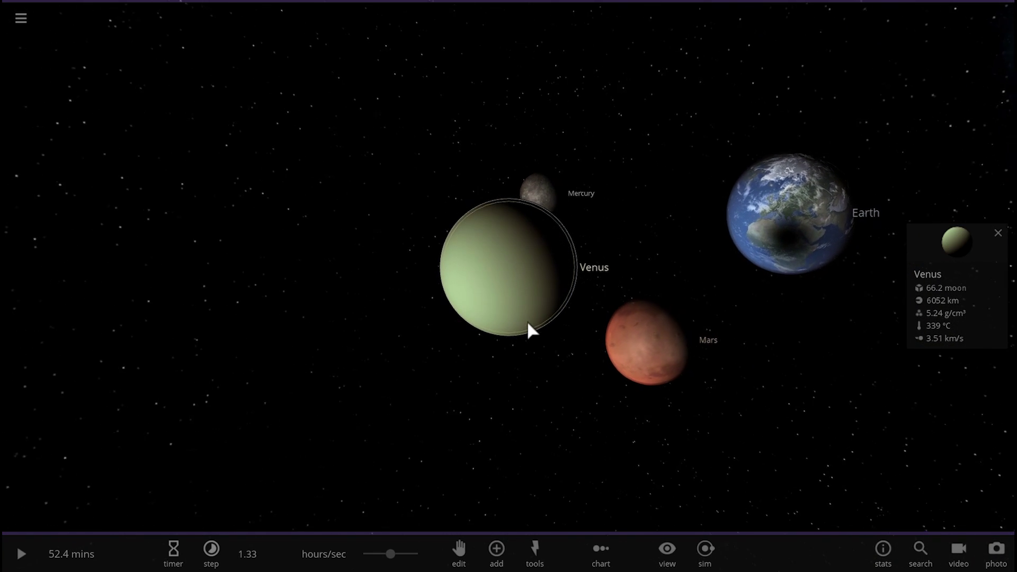
left_click(815, 217)
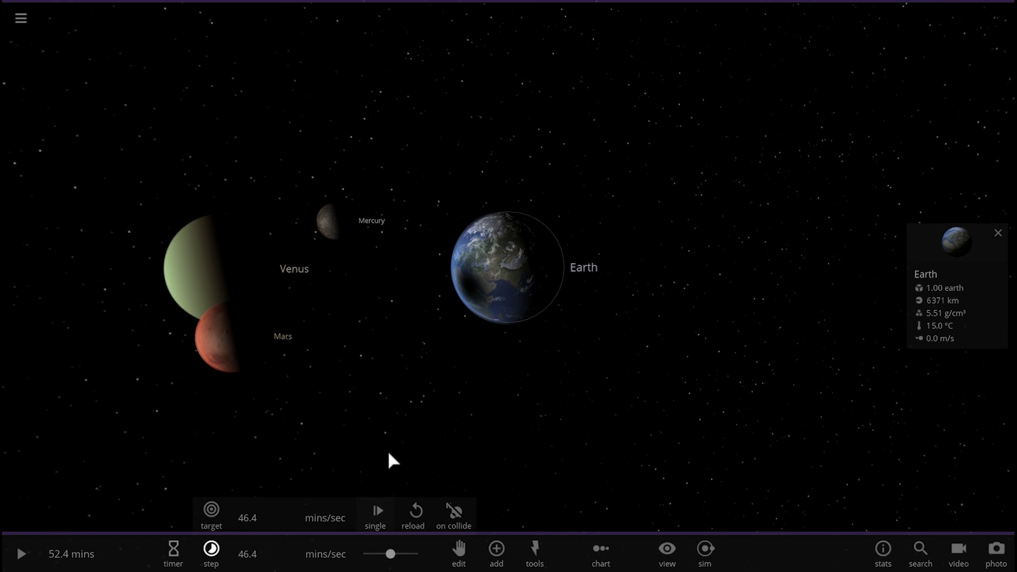
- Unpause and watch Earth absorb impacts, turning molten at 1.09 earth masses
key("space")
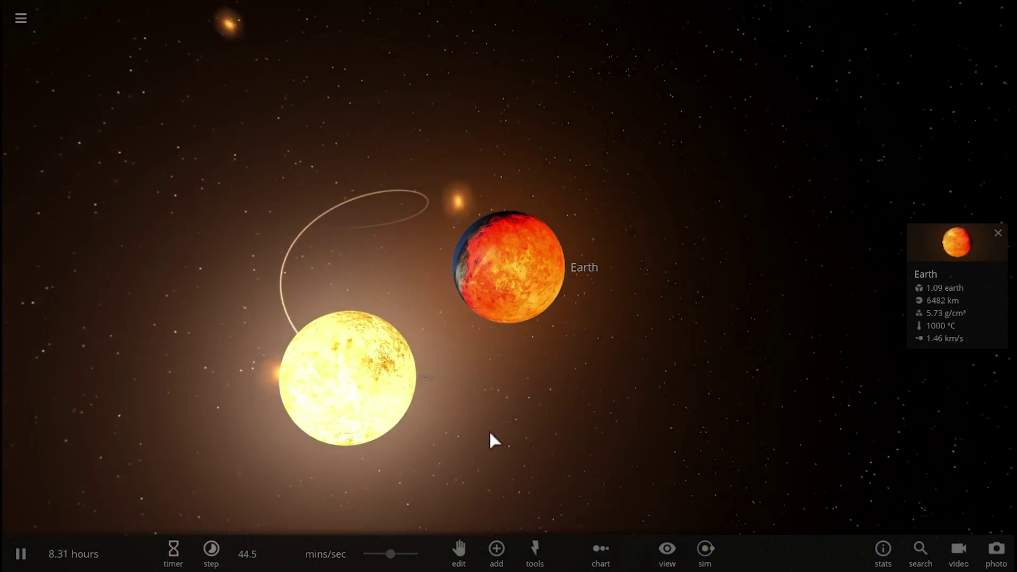
left_click_drag(493, 422, 354, 402)
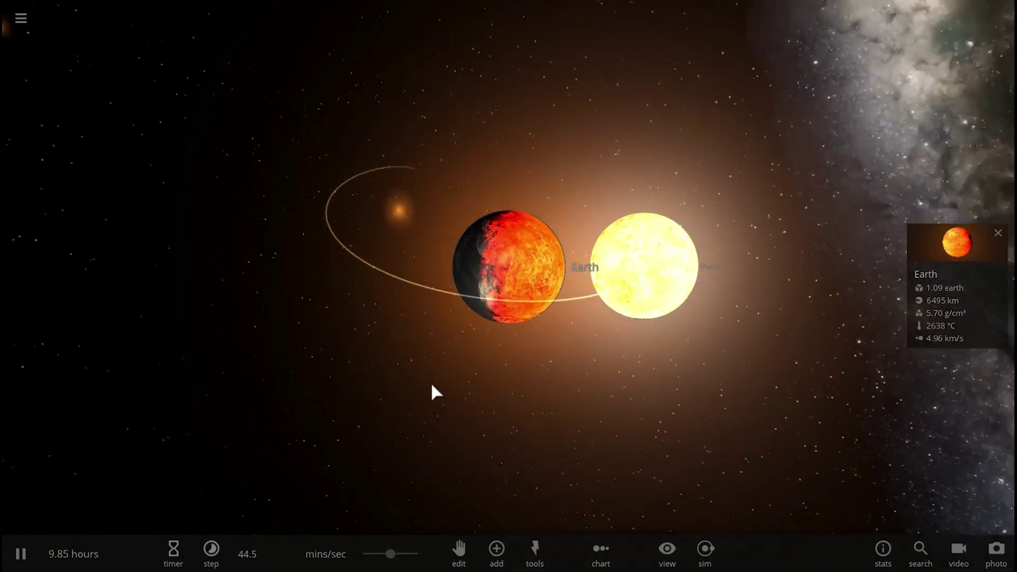